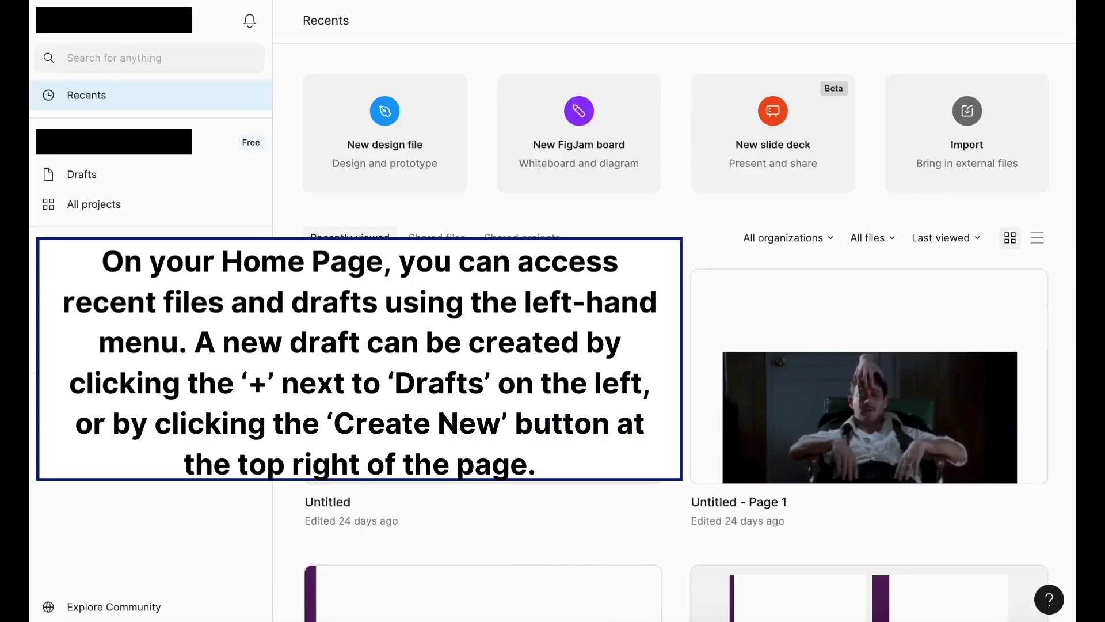
# Step: Go to the Drafts list and start a new blank design file
pyautogui.click(61, 178)
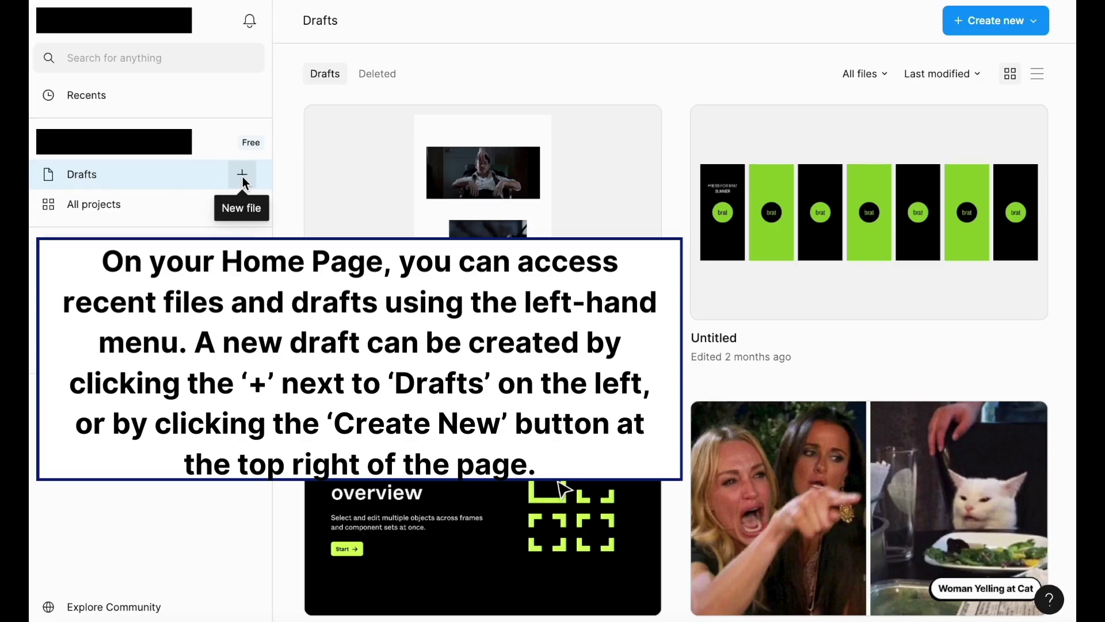
pyautogui.click(972, 26)
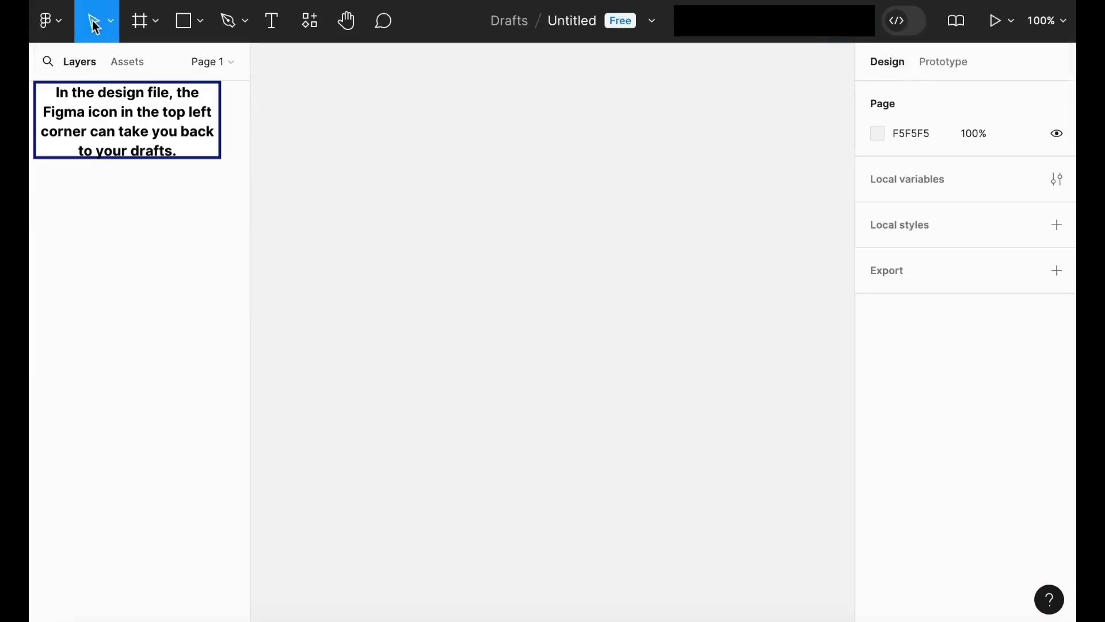
# Step: Add a 393×852 iPhone 14 & 15 Pro frame from the Phone presets
pyautogui.click(155, 23)
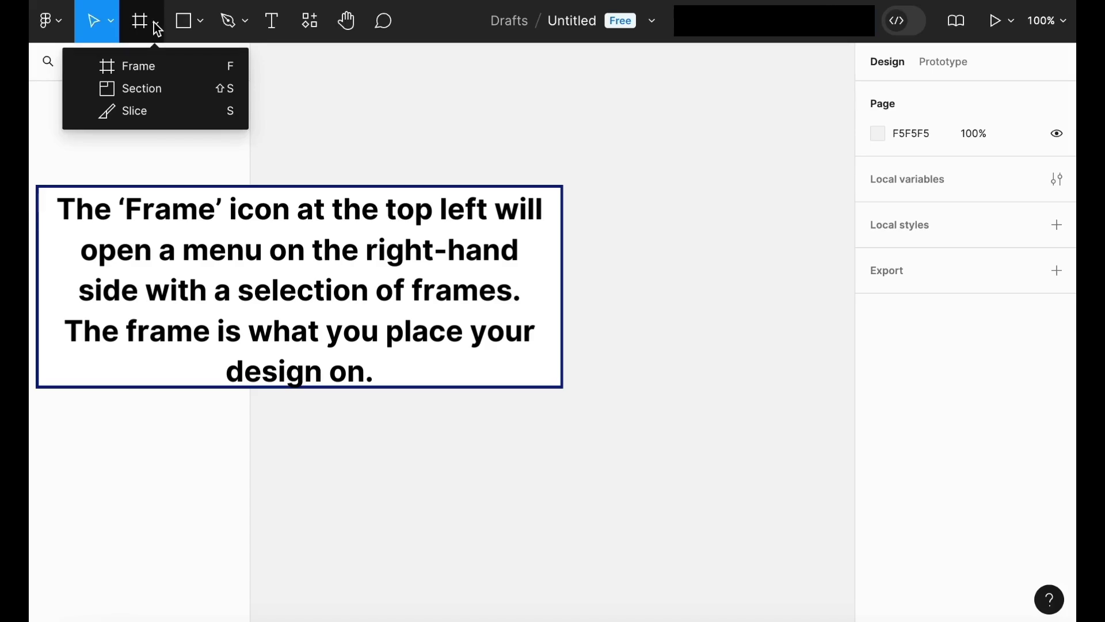
pyautogui.click(155, 69)
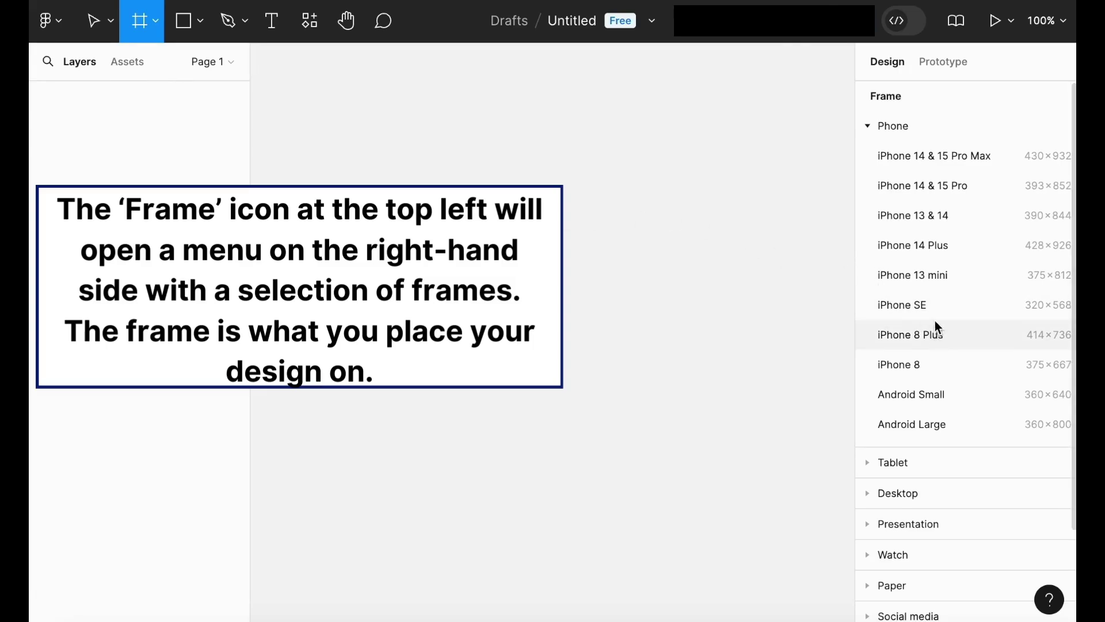
pyautogui.click(959, 190)
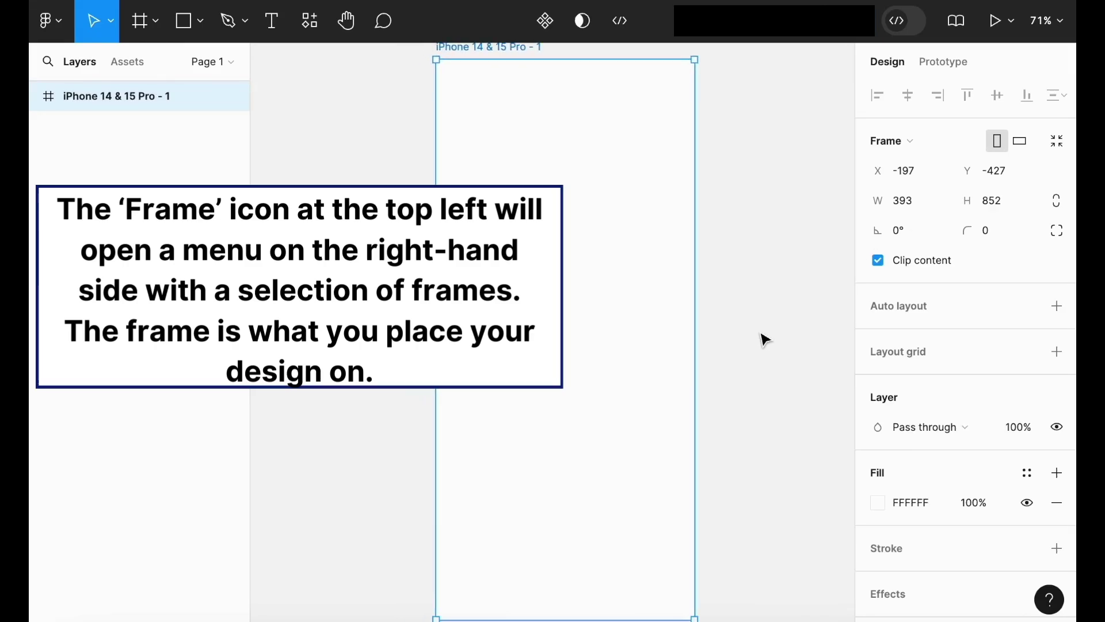
pyautogui.click(200, 23)
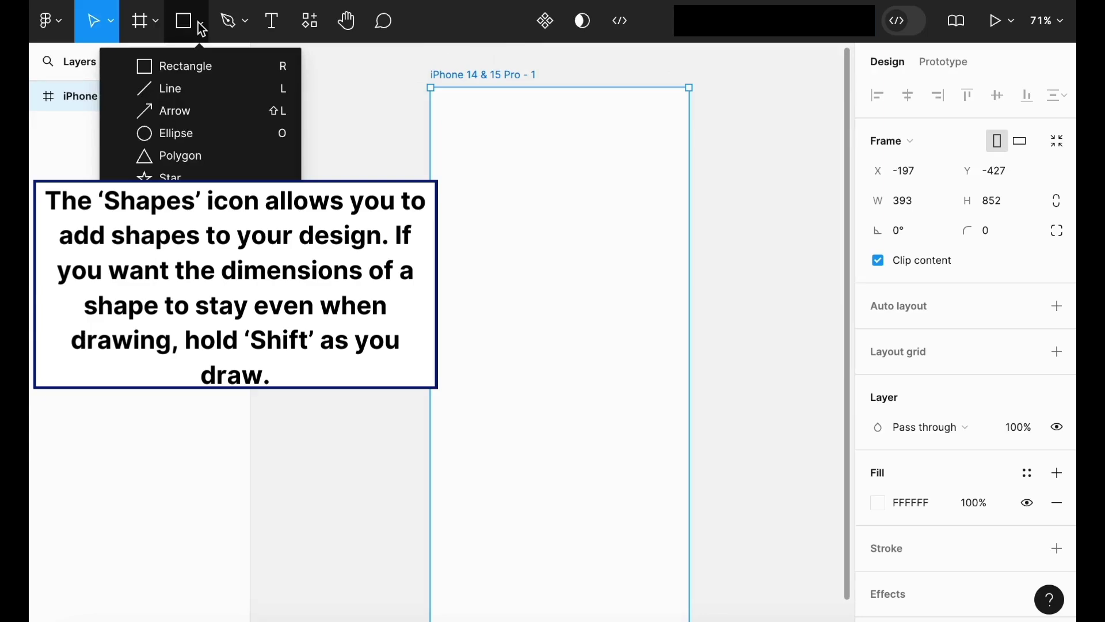
# Step: Draw a 282×74 rectangle near the frame top and a 164×164 square beneath it
pyautogui.click(195, 67)
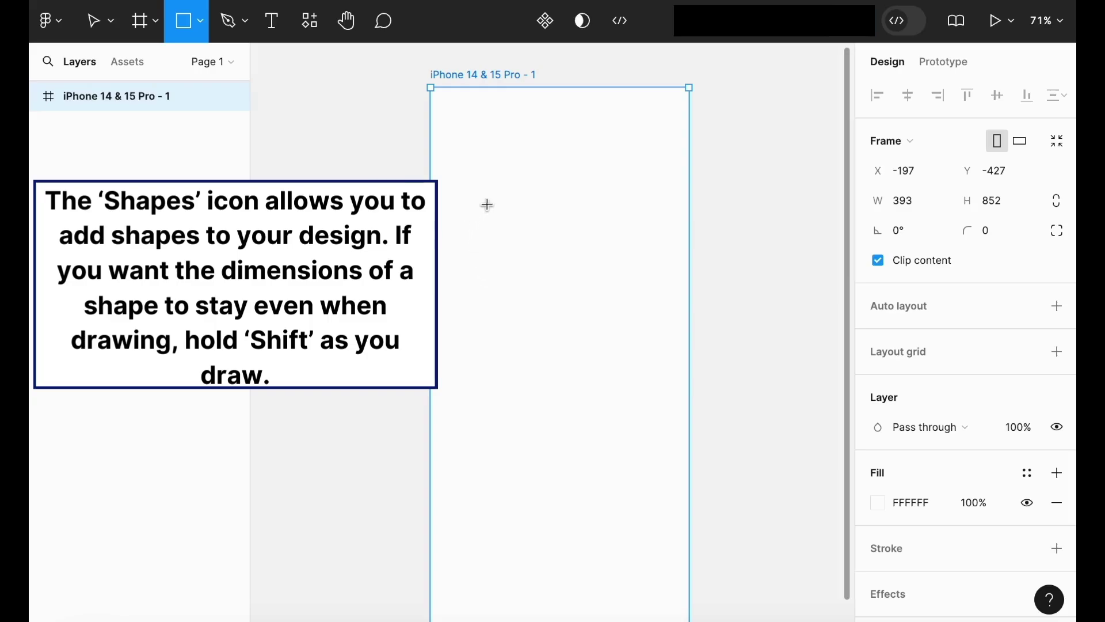
pyautogui.moveTo(470, 228); pyautogui.dragTo(657, 180)
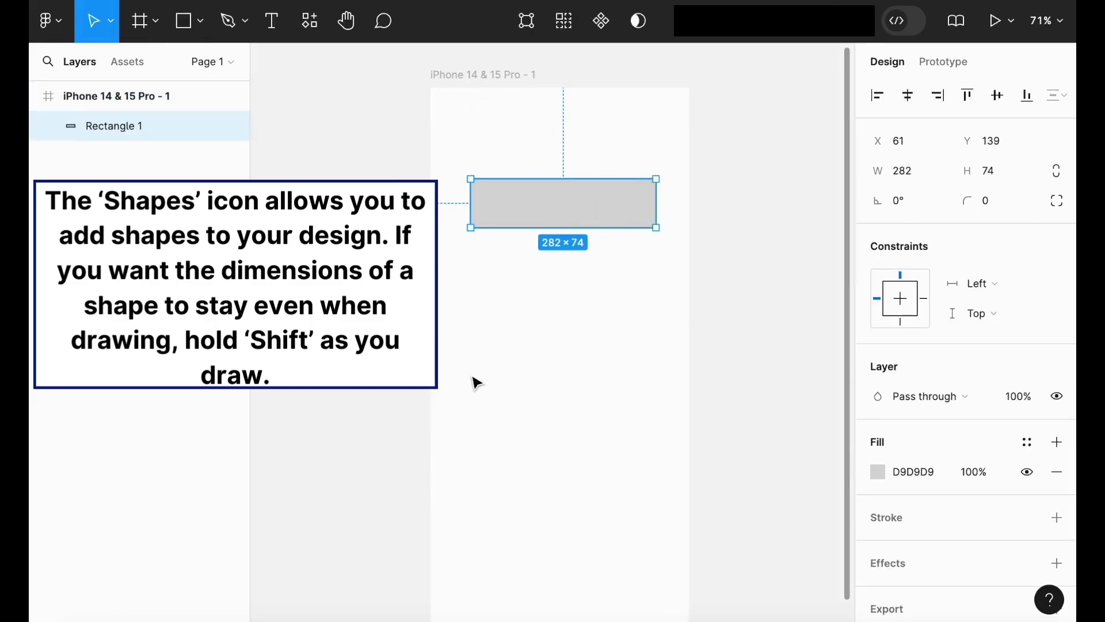
pyautogui.click(196, 34)
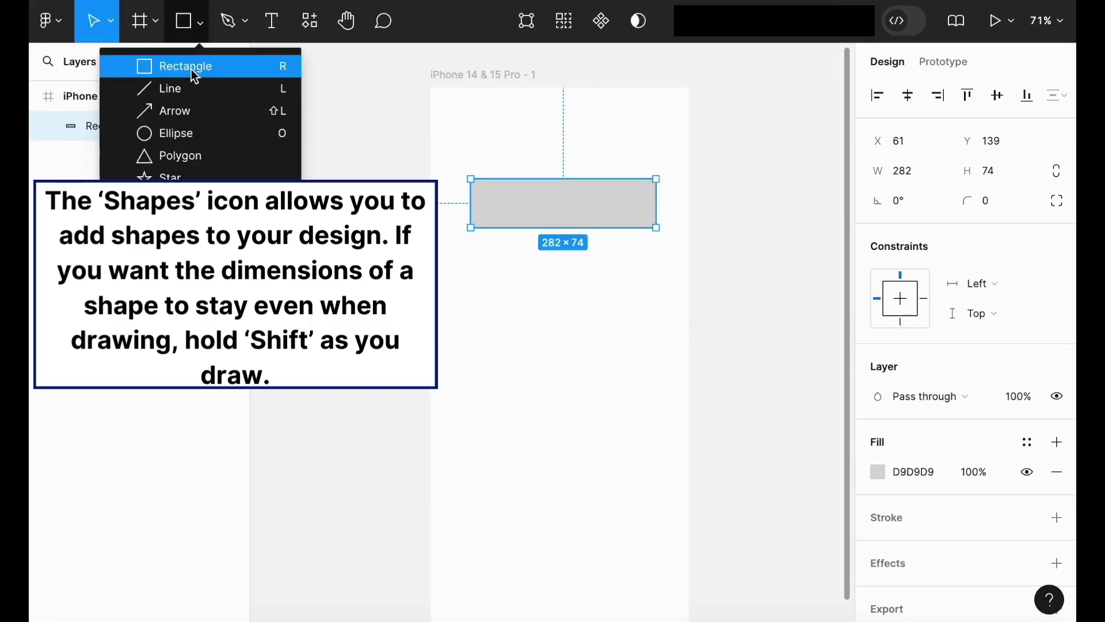
pyautogui.click(191, 69)
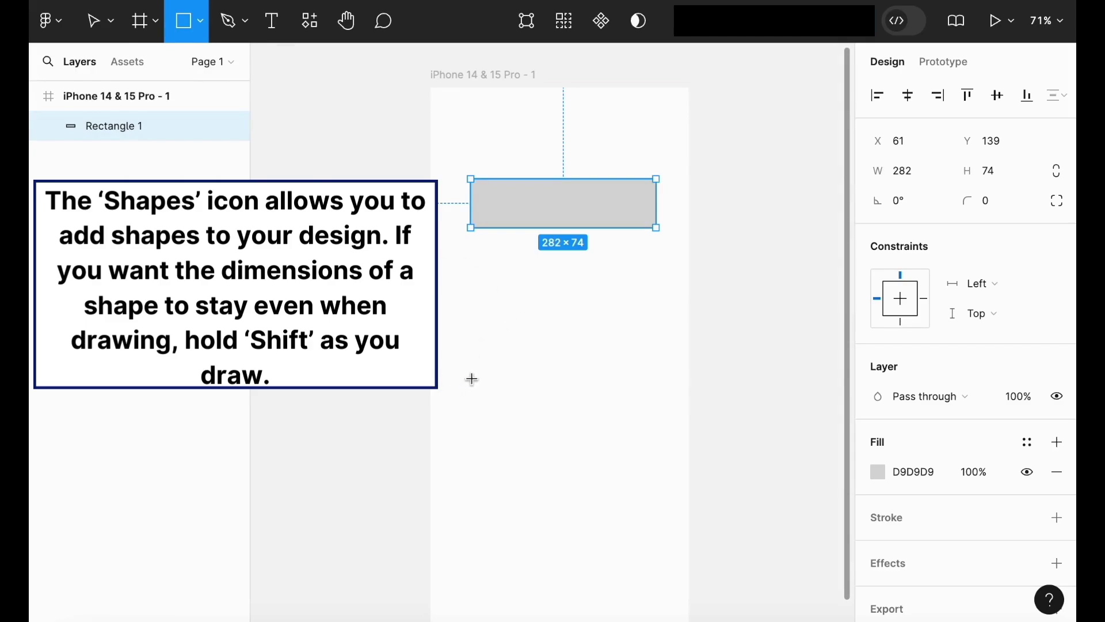
pyautogui.moveTo(471, 378); pyautogui.dragTo(579, 300)
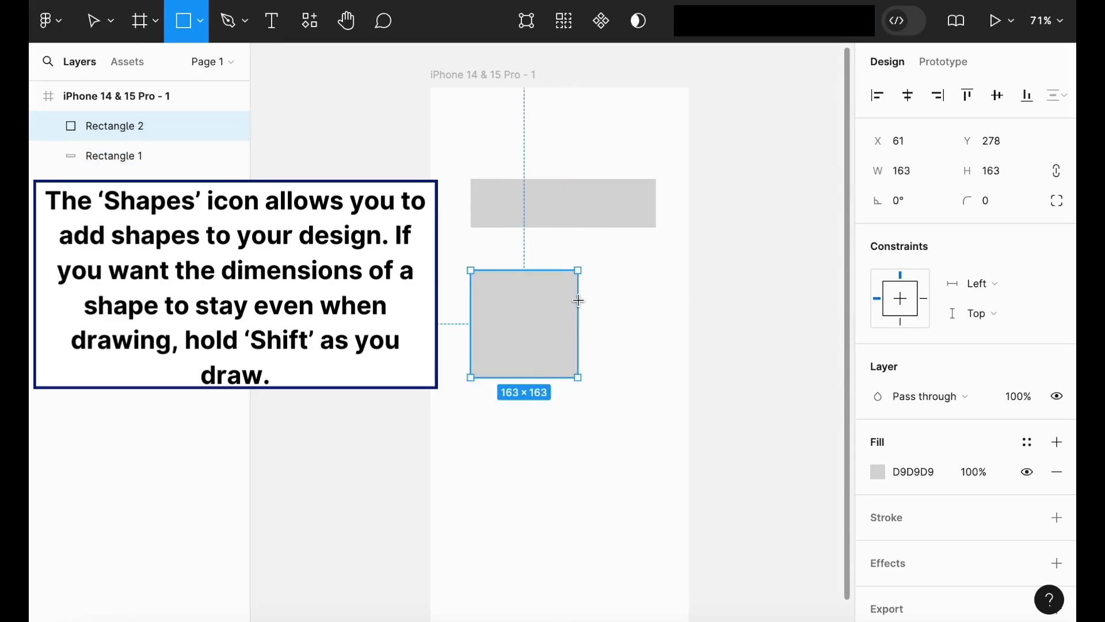
pyautogui.click(437, 306)
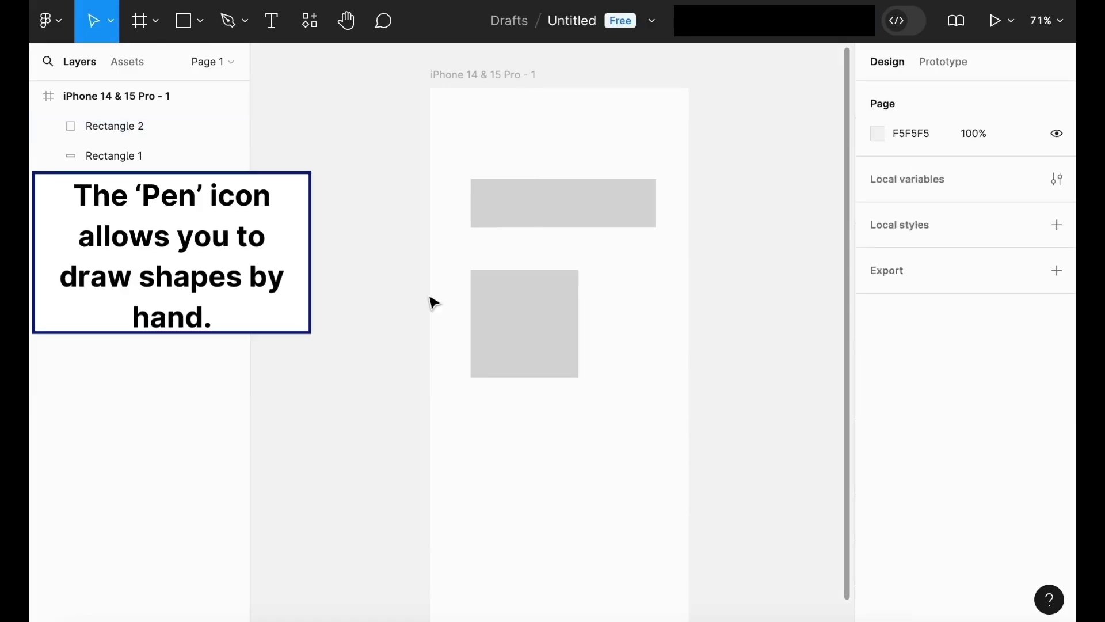
# Step: Draw a closed three-point triangle path (130.5×48.5) above the wide rectangle with the Pen
pyautogui.click(243, 20)
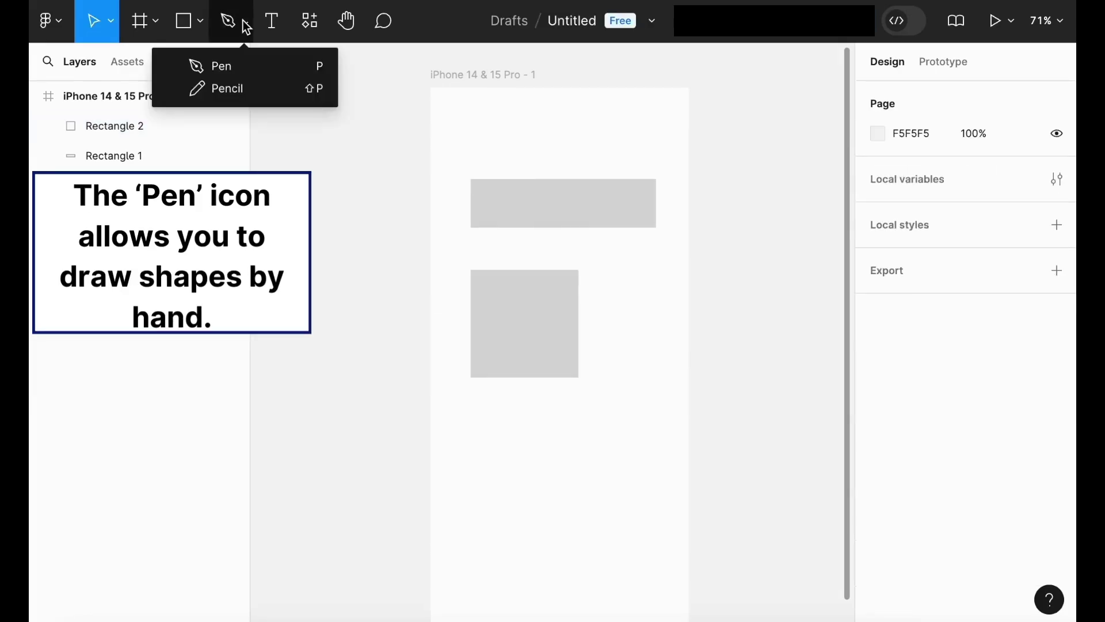
pyautogui.click(236, 66)
pyautogui.click(594, 127)
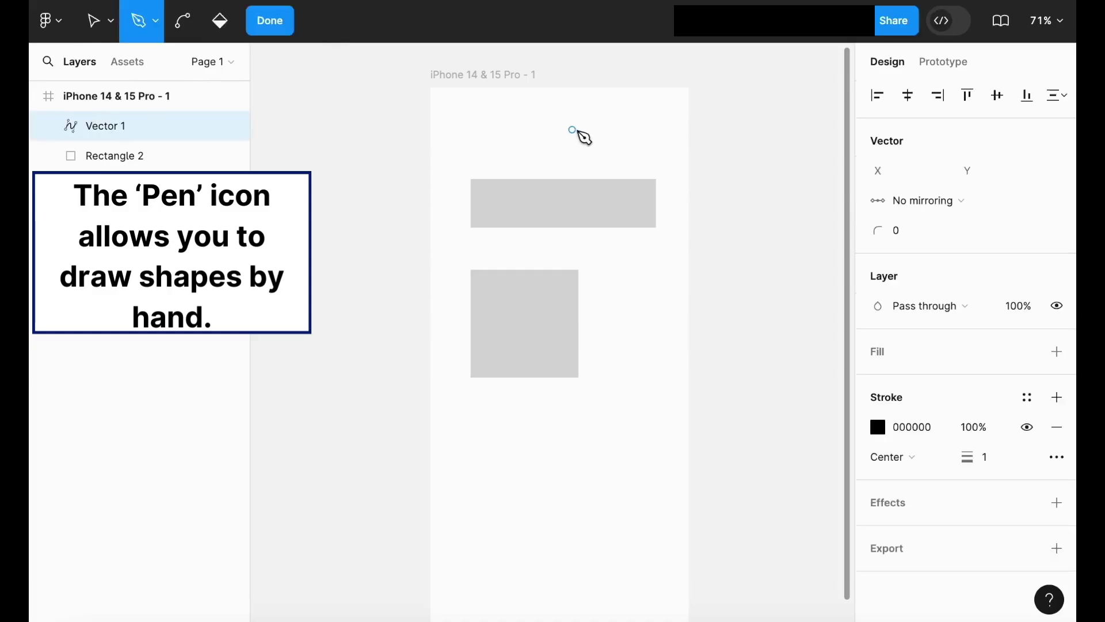
pyautogui.click(508, 142)
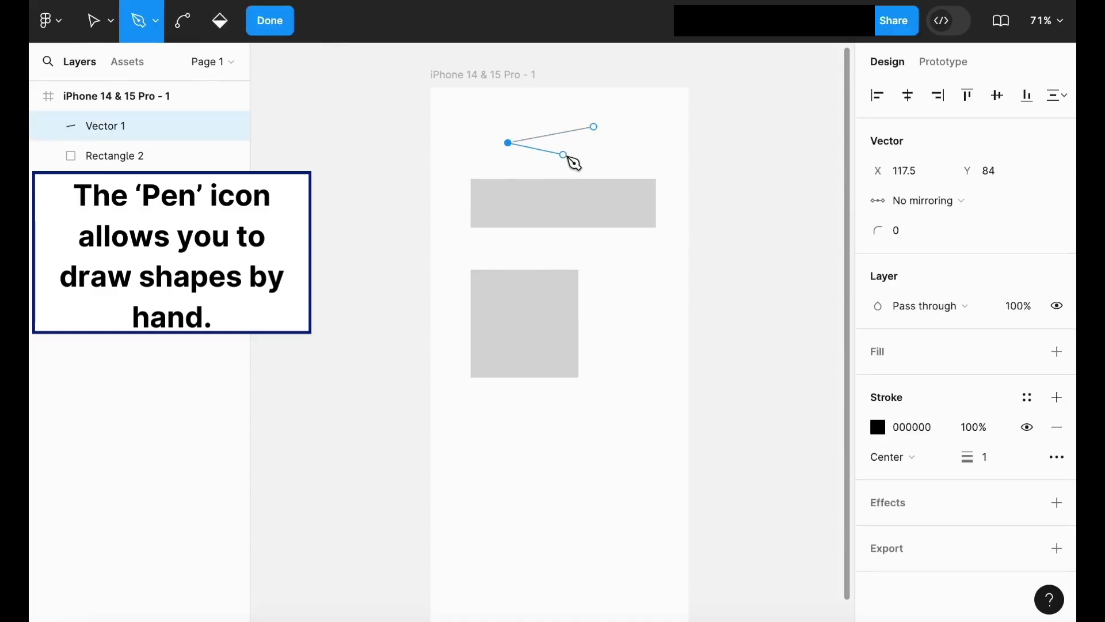
pyautogui.click(594, 158)
pyautogui.click(594, 126)
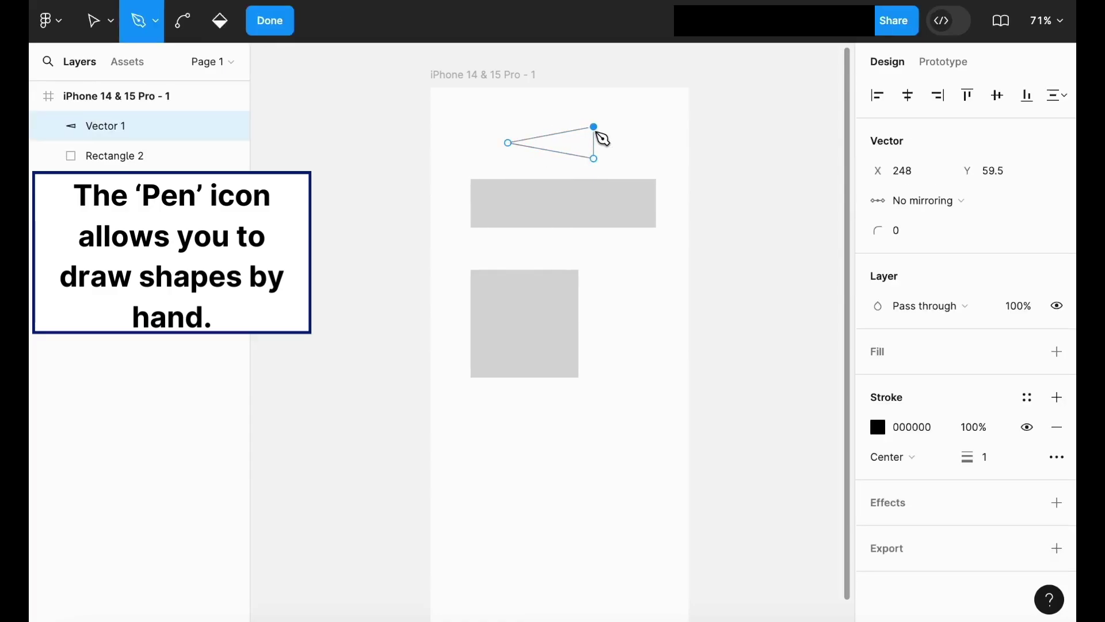
pyautogui.click(273, 26)
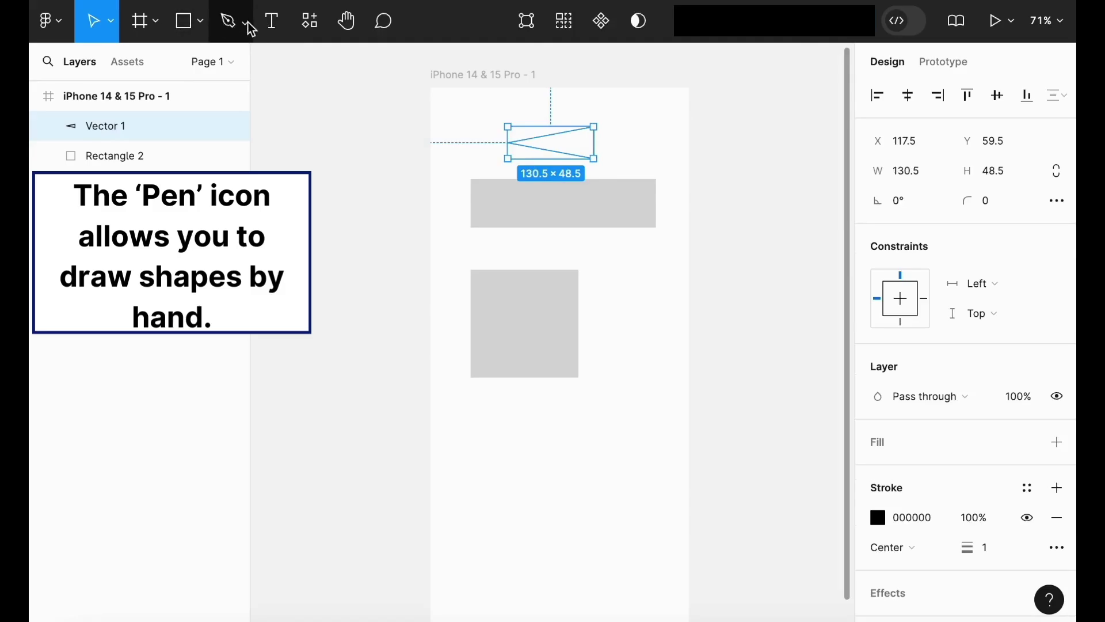
pyautogui.click(278, 29)
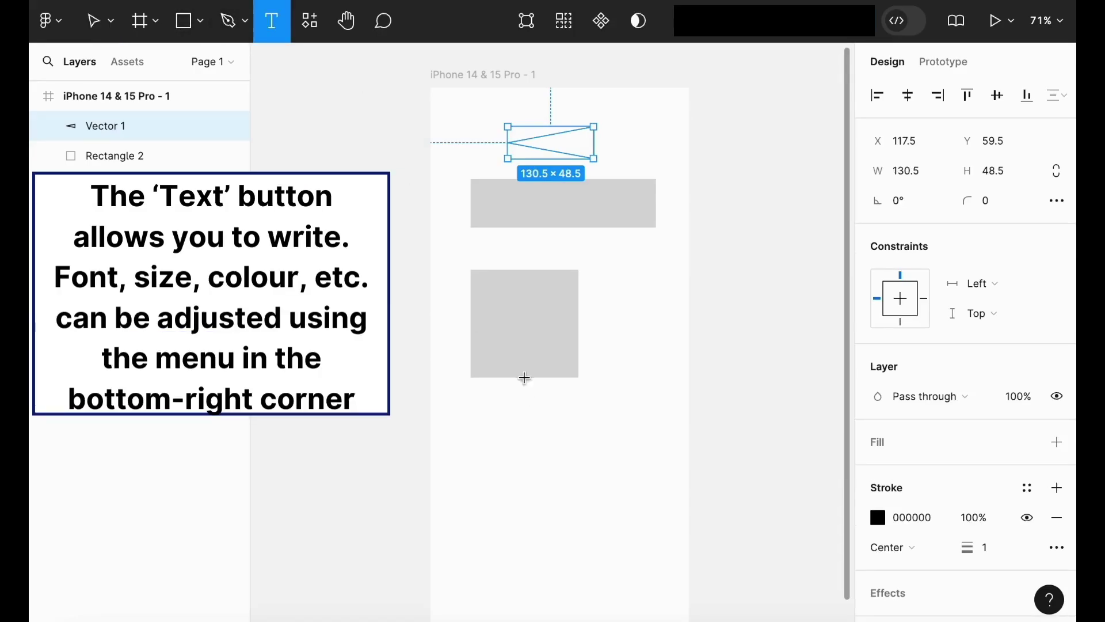
# Step: Add 'Hello' text below the square and show the iOS 18 component library
pyautogui.click(521, 423)
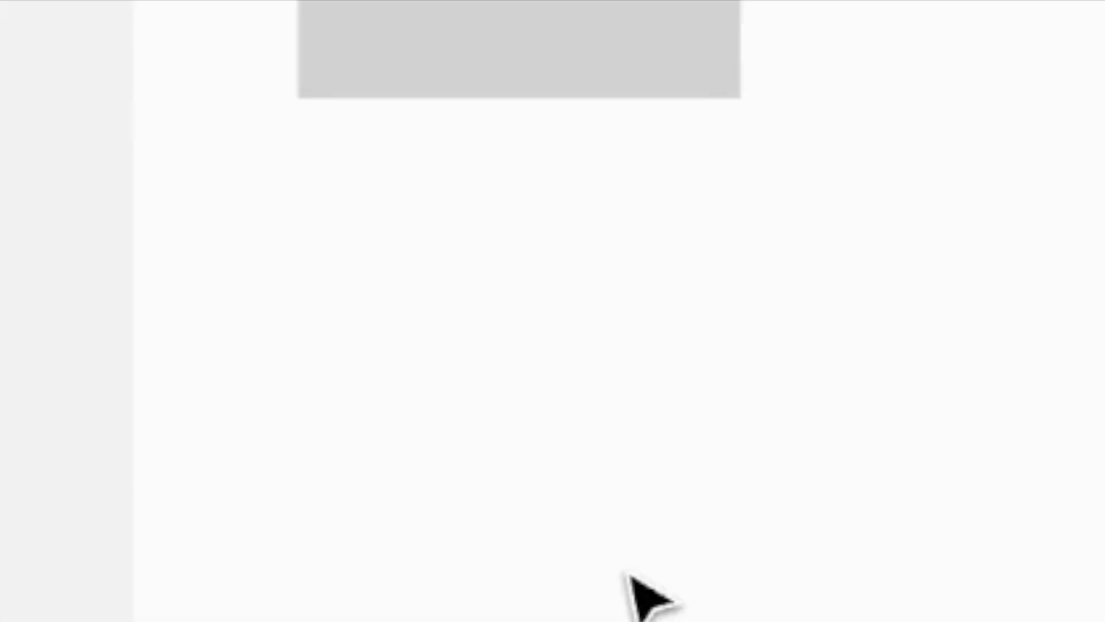
pyautogui.write('Hell')
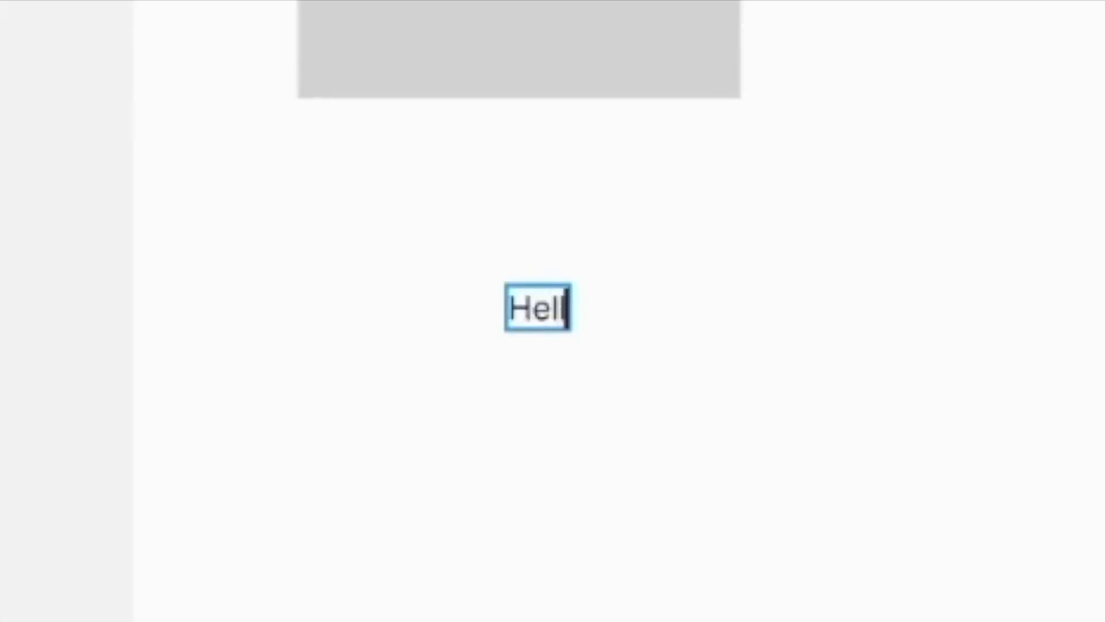
pyautogui.write('o')
pyautogui.click(315, 22)
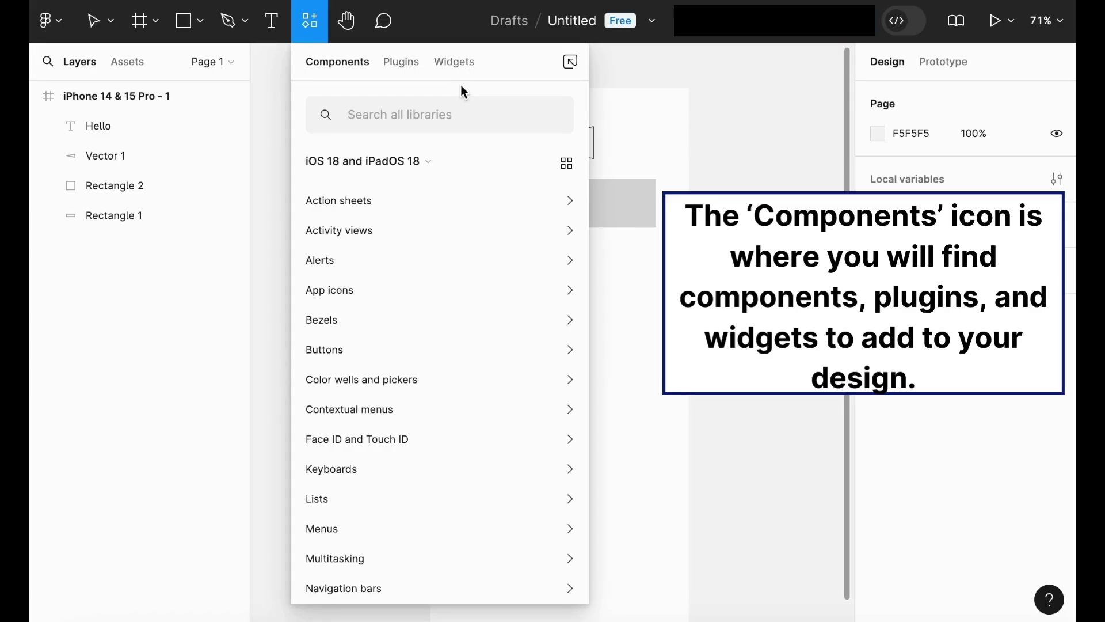
# Step: Insert the App Icon component from App icons and drop it onto the grey square
pyautogui.click(395, 289)
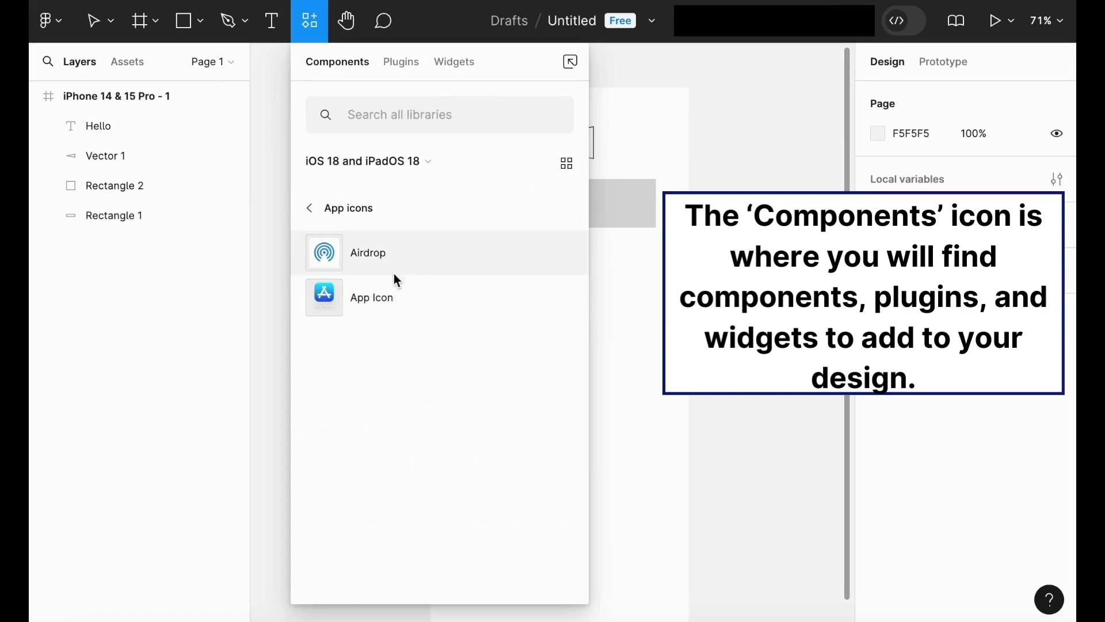
pyautogui.click(395, 287)
pyautogui.moveTo(556, 340)
pyautogui.mouseDown()
pyautogui.moveTo(531, 358)
pyautogui.moveTo(522, 330)
pyautogui.mouseUp()
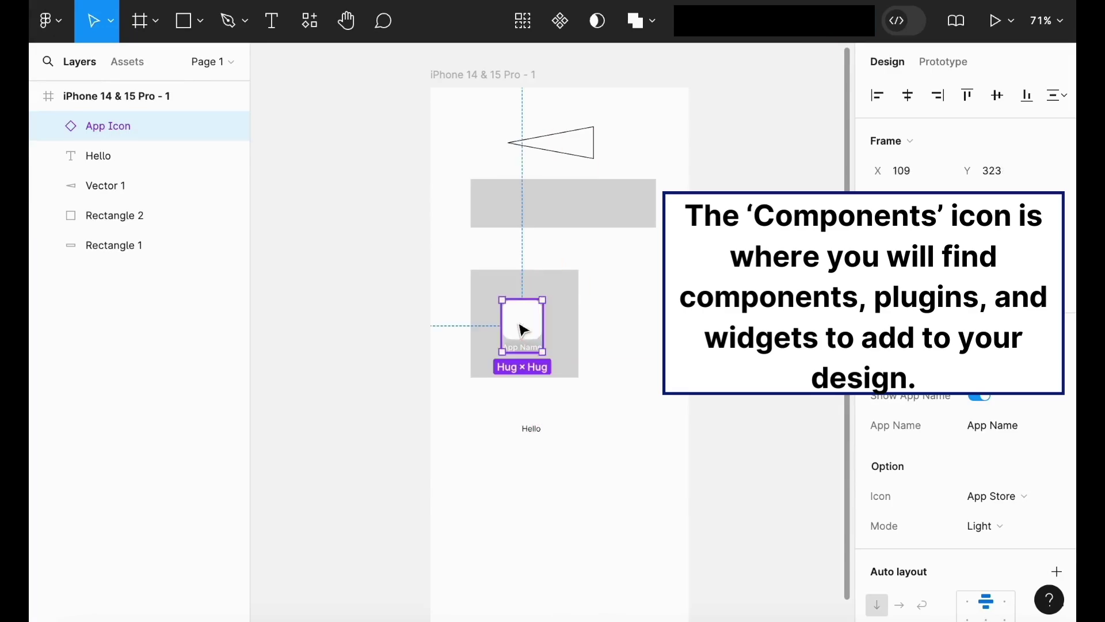
pyautogui.click(624, 470)
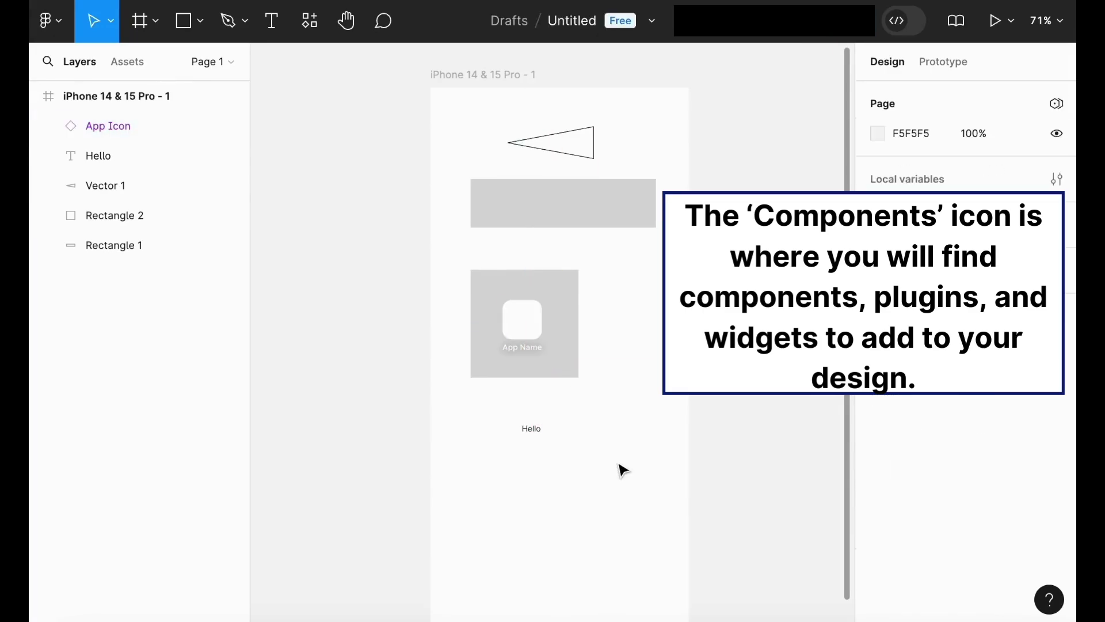
pyautogui.click(362, 28)
pyautogui.moveTo(525, 202)
pyautogui.mouseDown()
pyautogui.moveTo(546, 215)
pyautogui.moveTo(479, 239)
pyautogui.moveTo(520, 171)
pyautogui.moveTo(520, 207)
pyautogui.mouseUp()
pyautogui.click(383, 20)
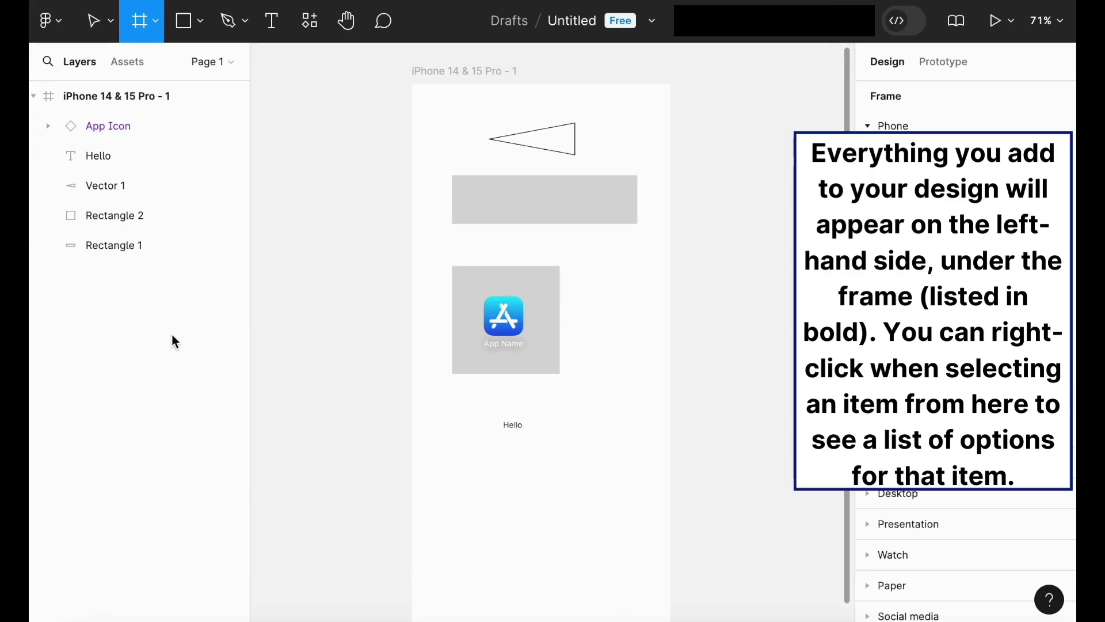
pyautogui.click(135, 251)
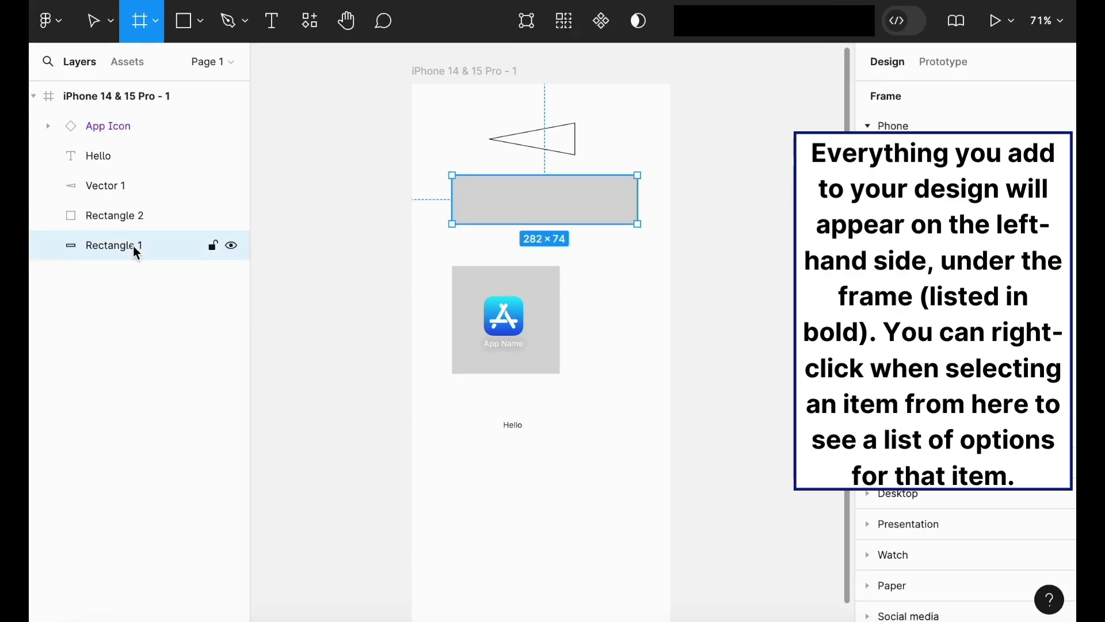
pyautogui.rightClick(133, 247)
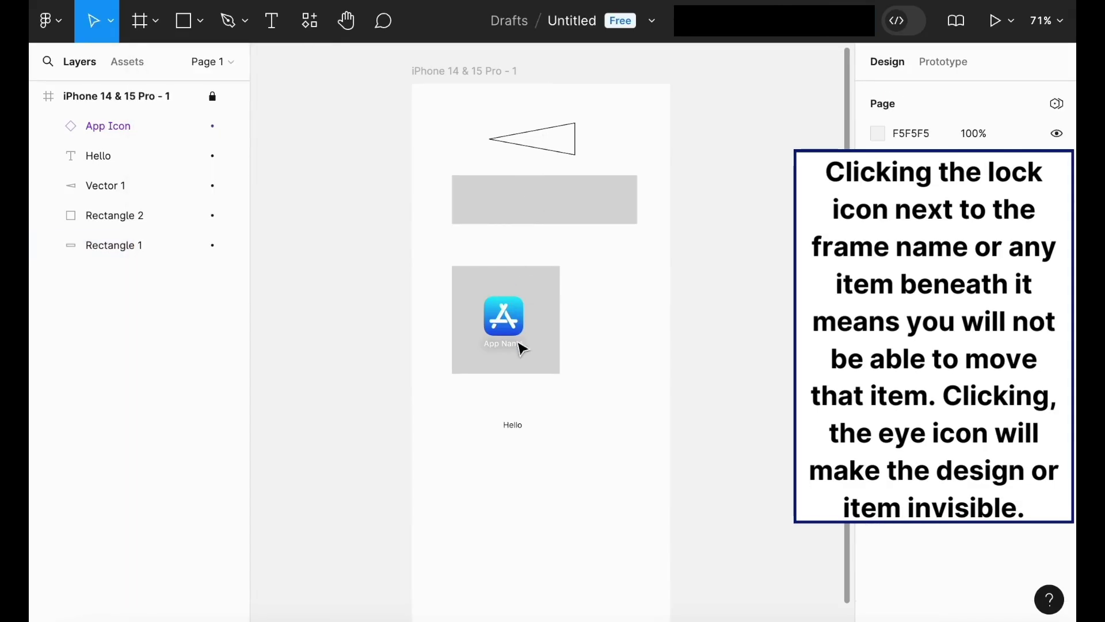
pyautogui.click(213, 96)
pyautogui.click(232, 97)
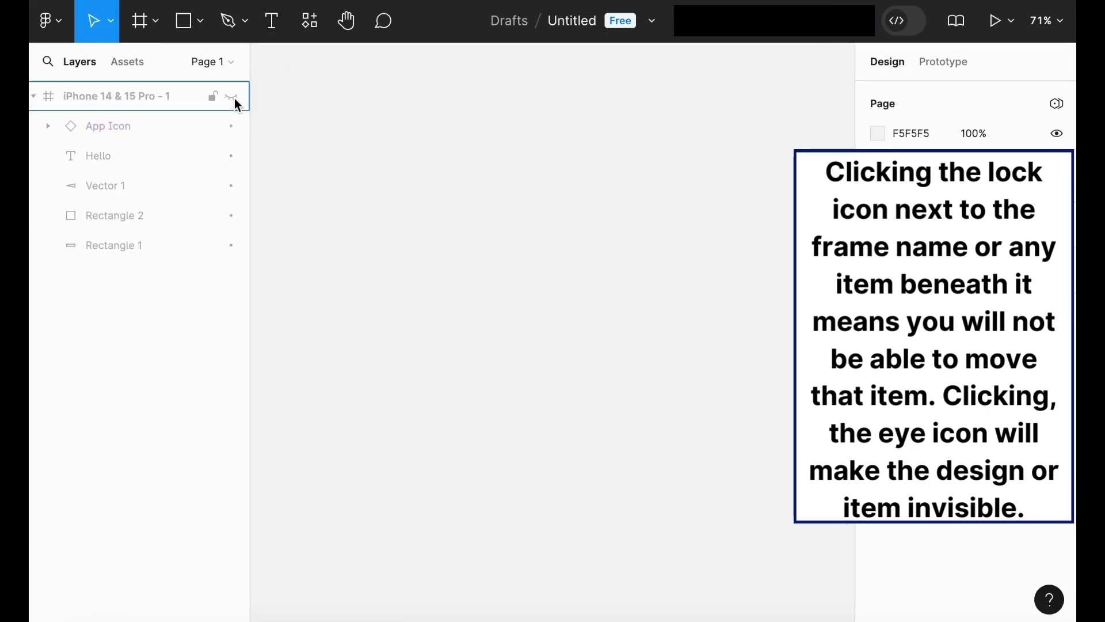
pyautogui.click(232, 98)
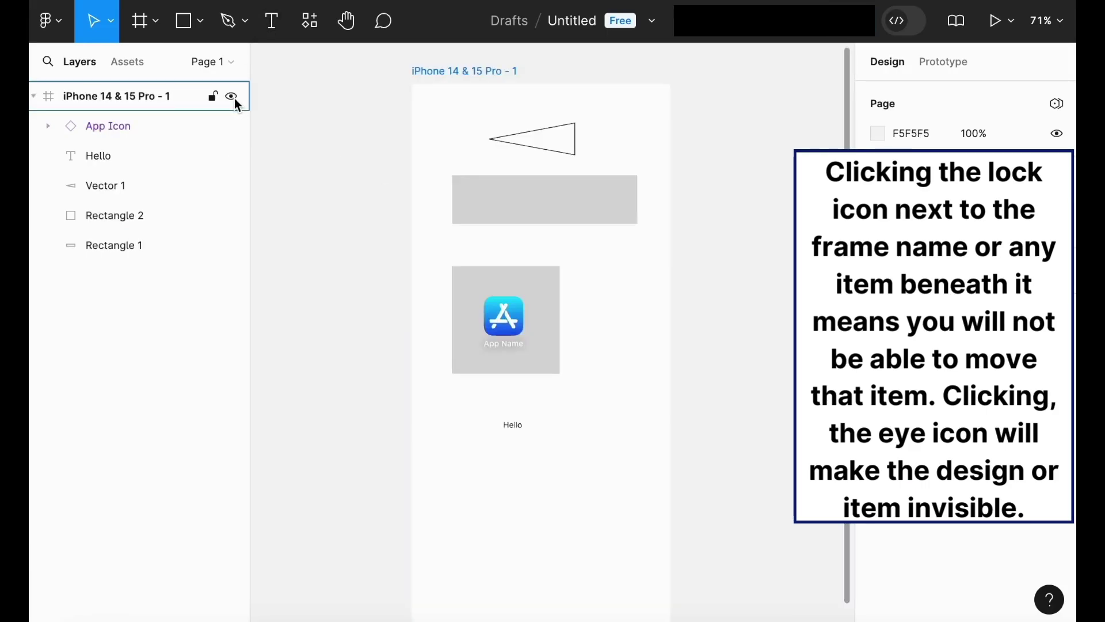
# Step: Move the grey rectangle to X 23, Y 140 and resize it to 300×80
pyautogui.click(590, 218)
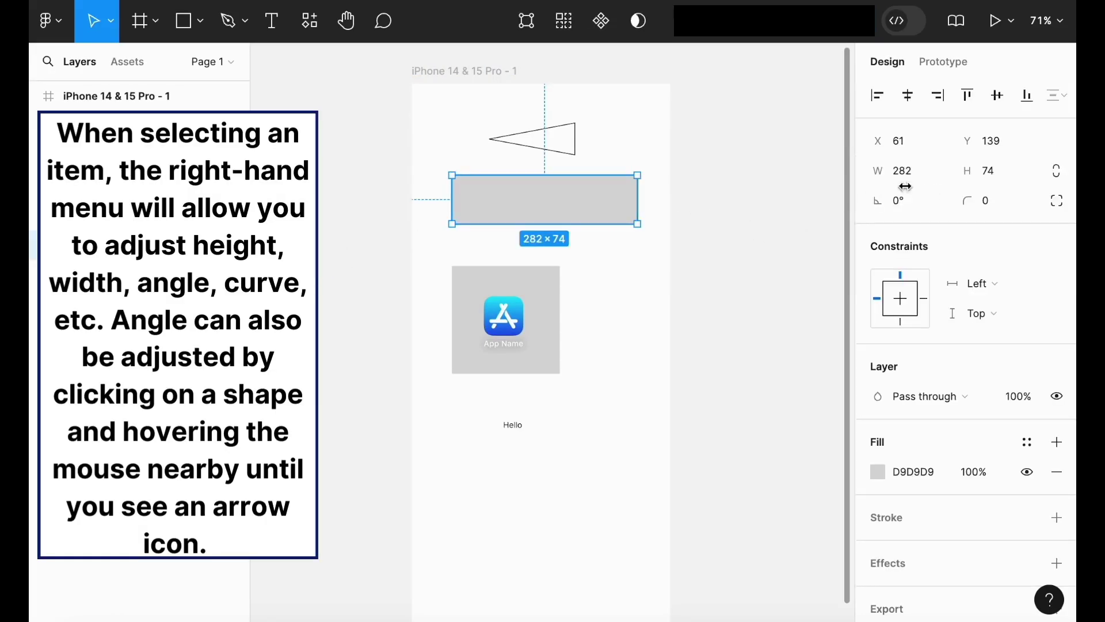
pyautogui.click(918, 145)
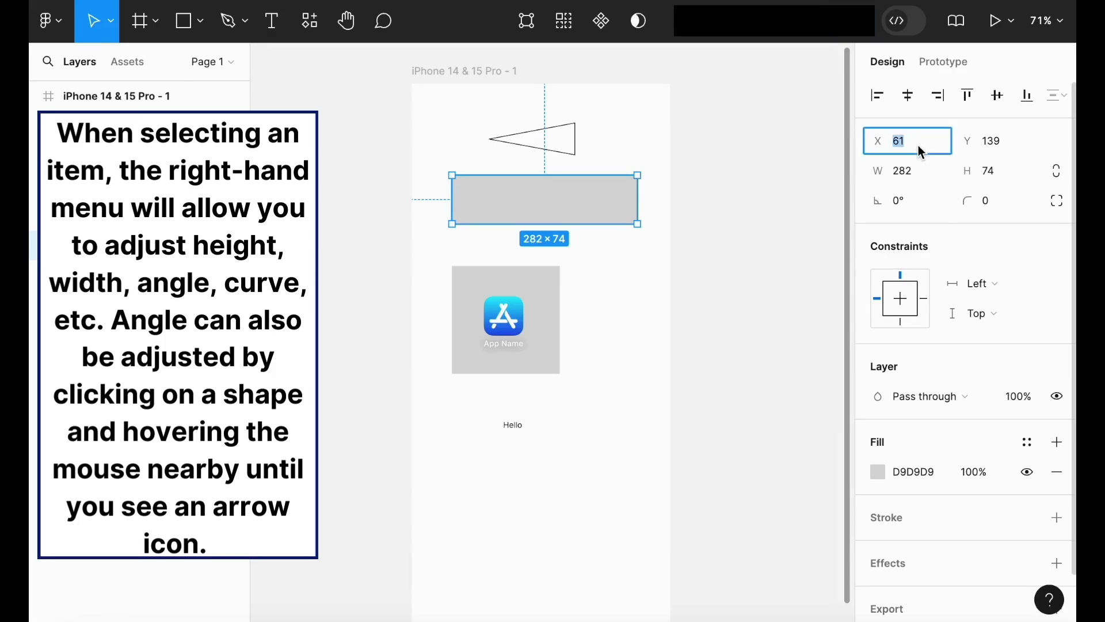
pyautogui.write('23')
pyautogui.press('Return')
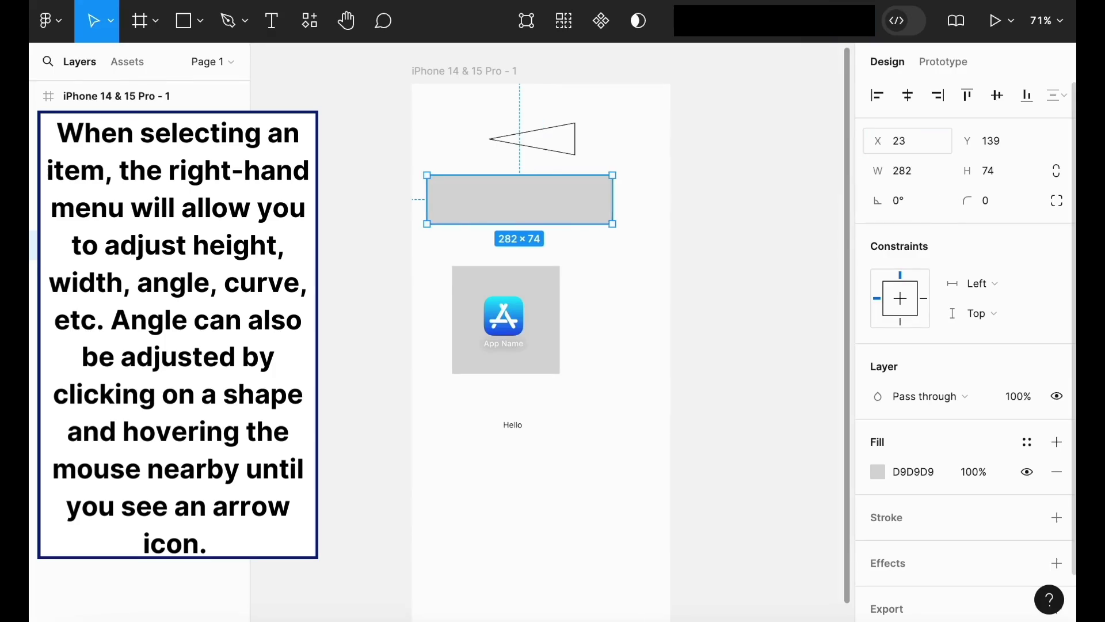
pyautogui.click(1018, 147)
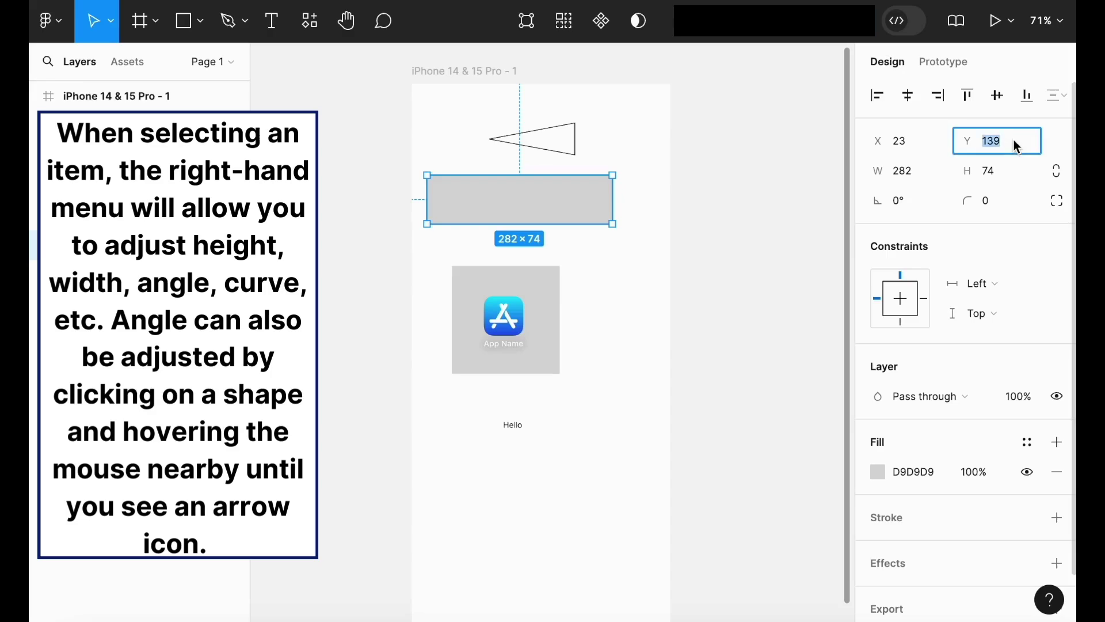
pyautogui.write('1')
pyautogui.write('40')
pyautogui.press('Return')
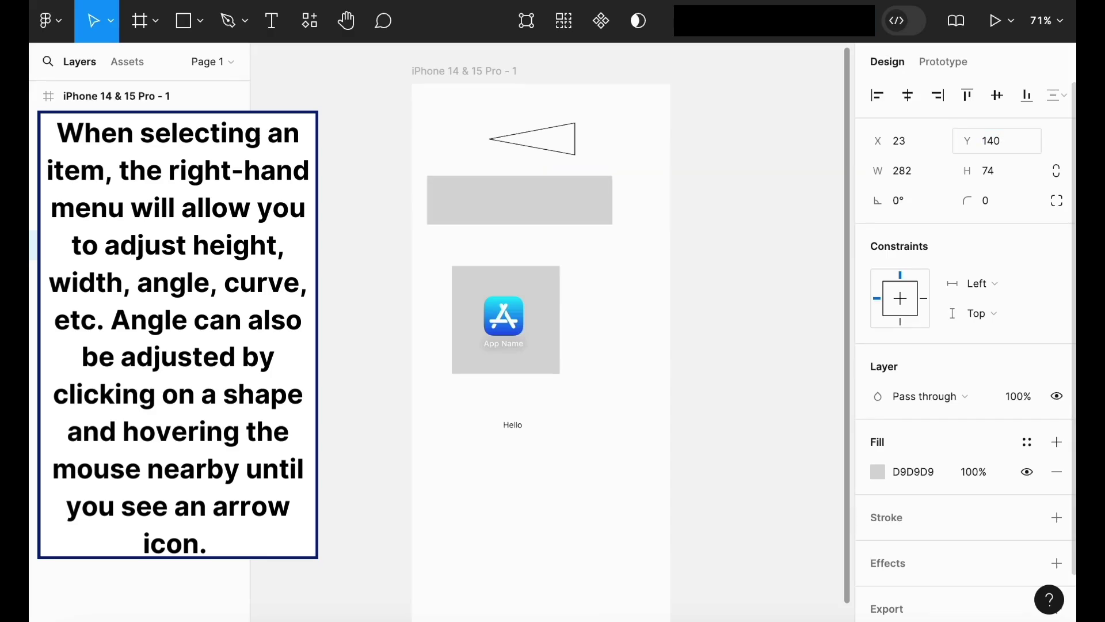
pyautogui.click(917, 179)
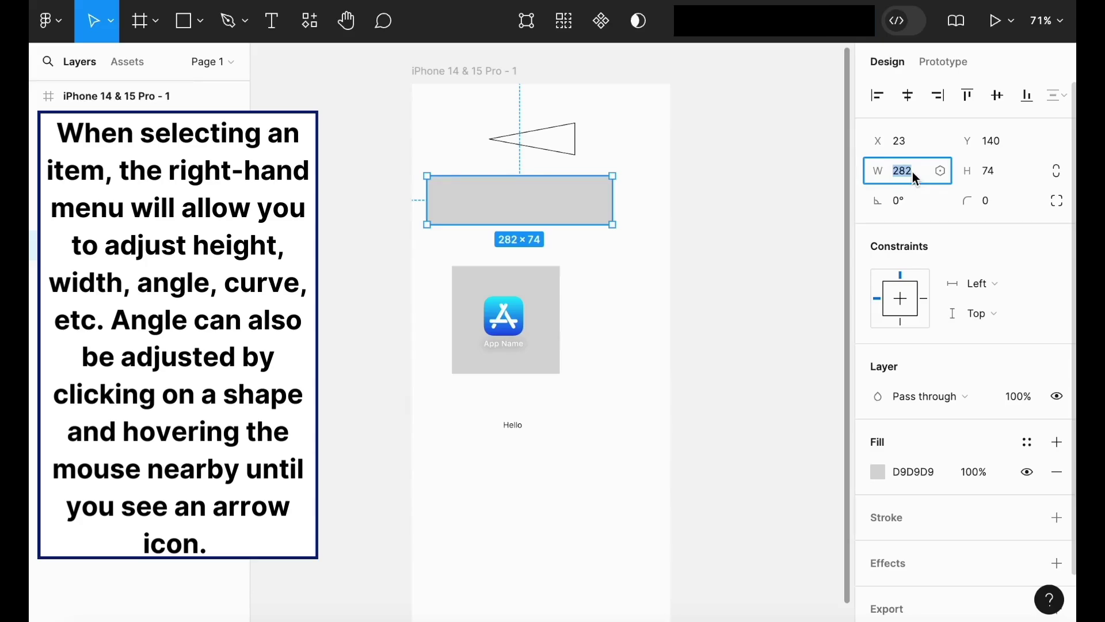
pyautogui.write('300')
pyautogui.press('Return')
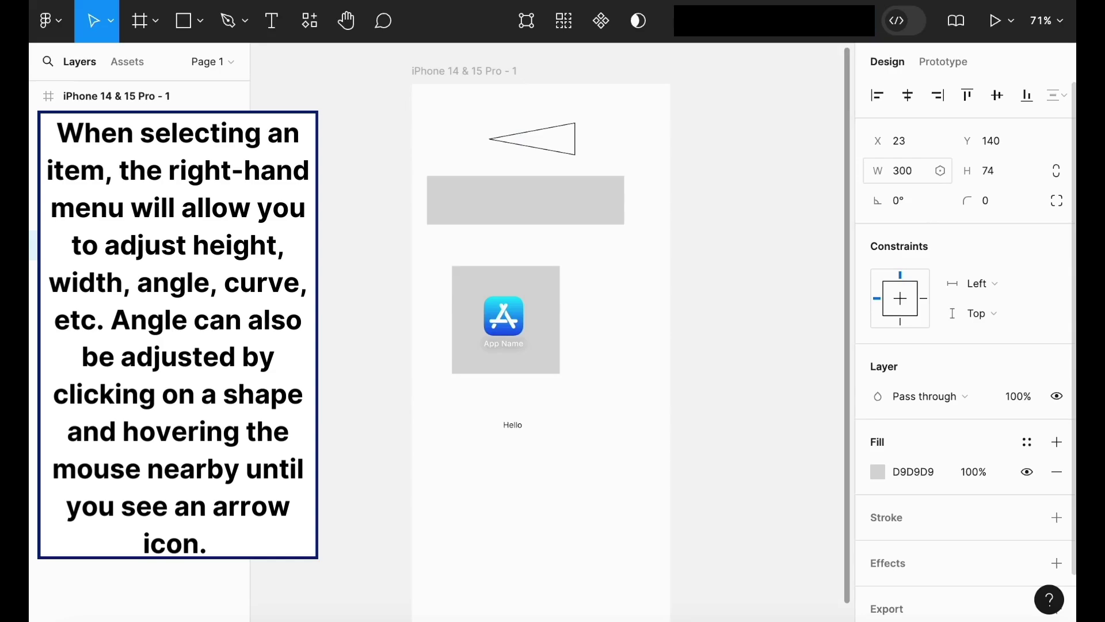
pyautogui.click(1006, 173)
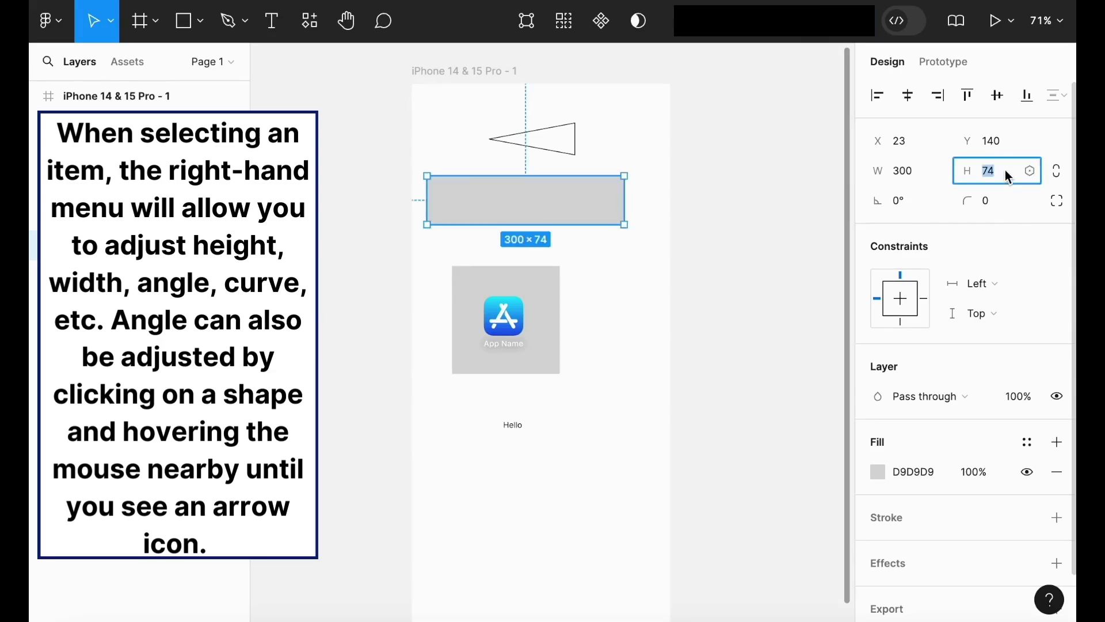
pyautogui.write('80')
pyautogui.press('Return')
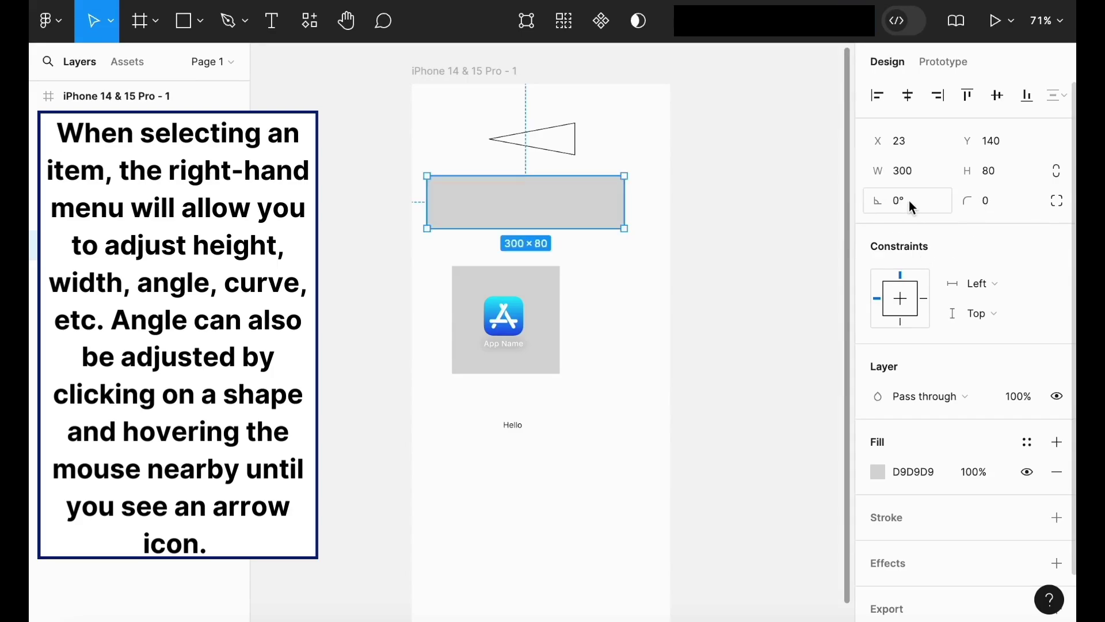
# Step: Round the rectangle's corners to 10 and return its rotation from 45° to 0°
pyautogui.click(910, 201)
pyautogui.write('45')
pyautogui.press('Return')
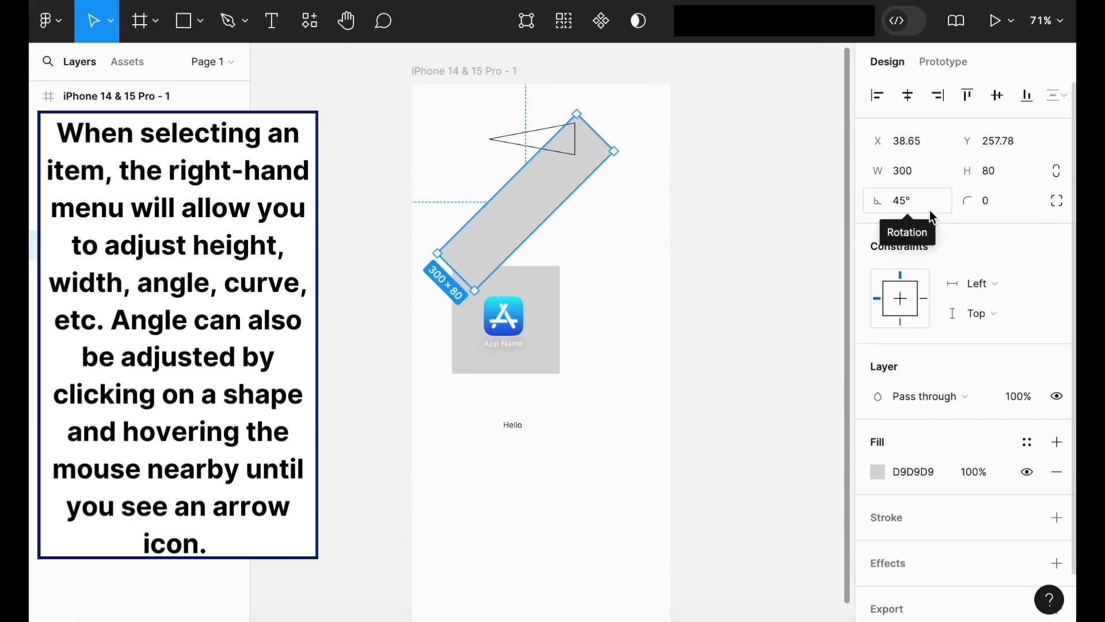
pyautogui.click(996, 199)
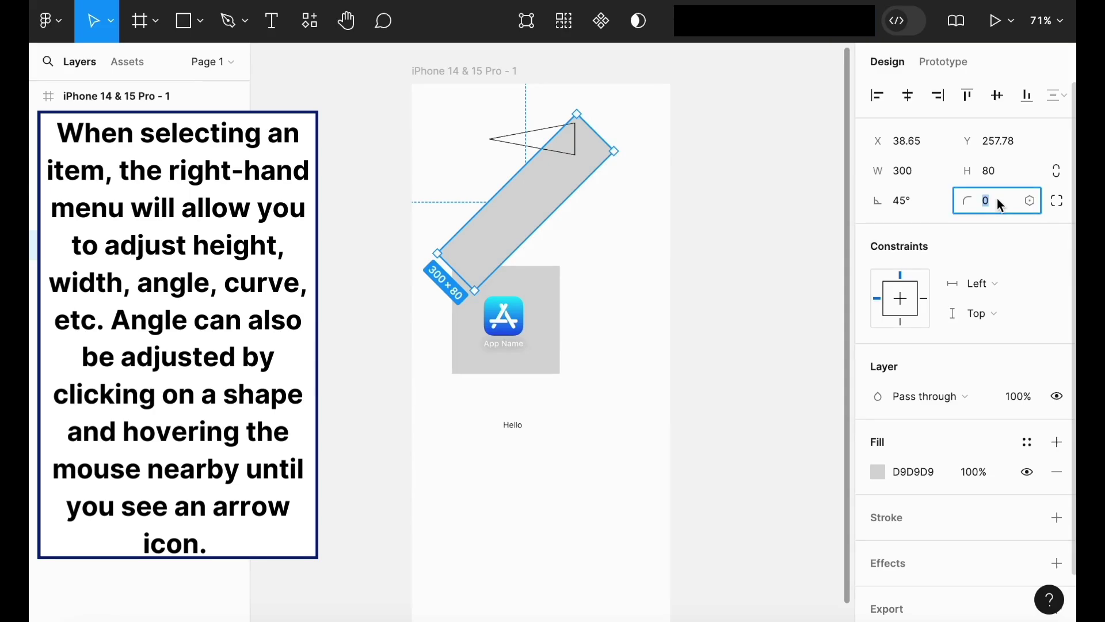
pyautogui.write('10')
pyautogui.press('Return')
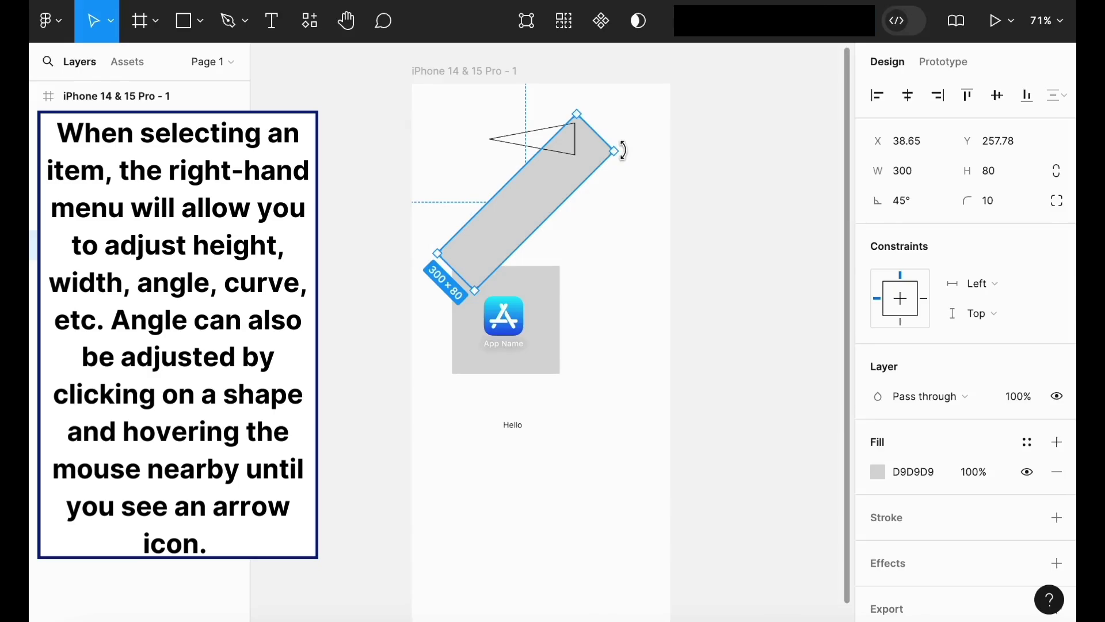
pyautogui.moveTo(623, 151); pyautogui.dragTo(631, 165)
pyautogui.moveTo(633, 192)
pyautogui.mouseDown()
pyautogui.moveTo(629, 234)
pyautogui.moveTo(639, 235)
pyautogui.mouseUp()
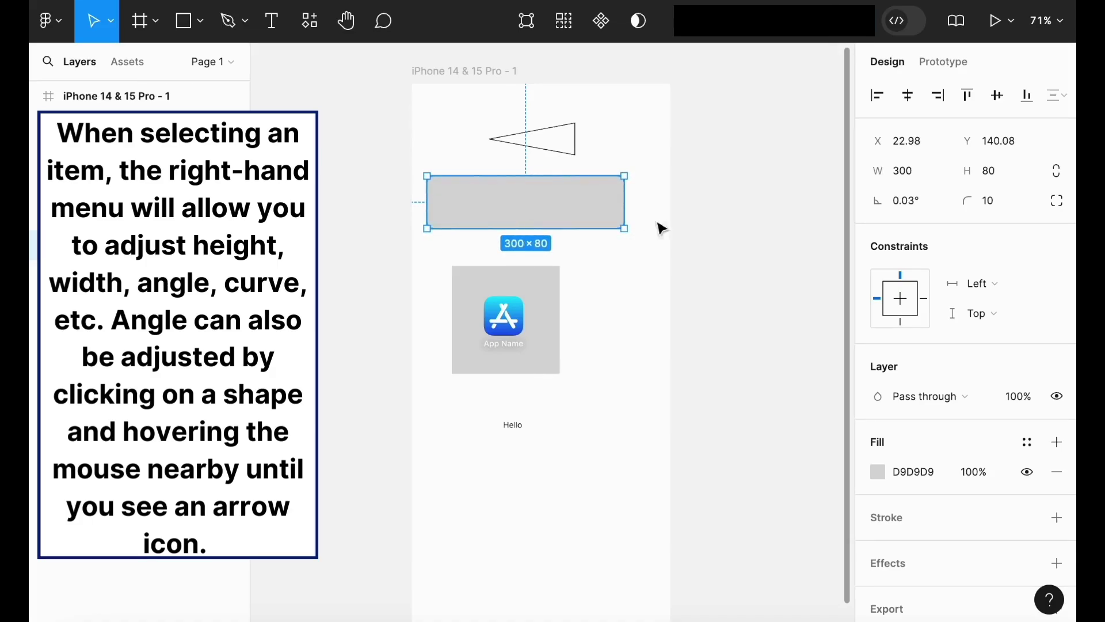
pyautogui.click(925, 202)
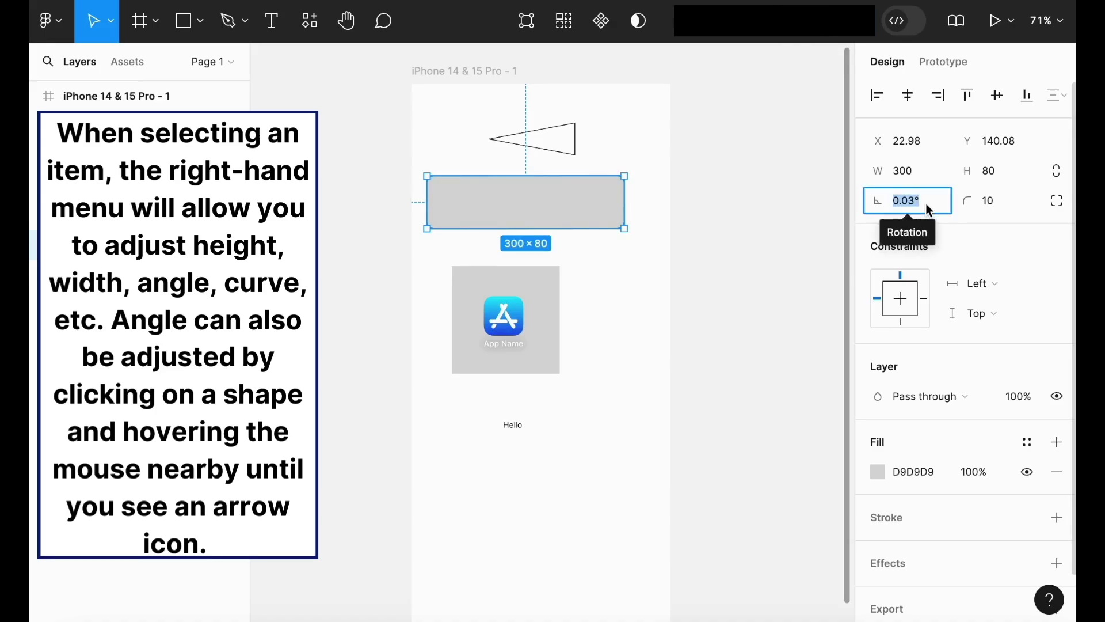
pyautogui.write('0')
pyautogui.press('Return')
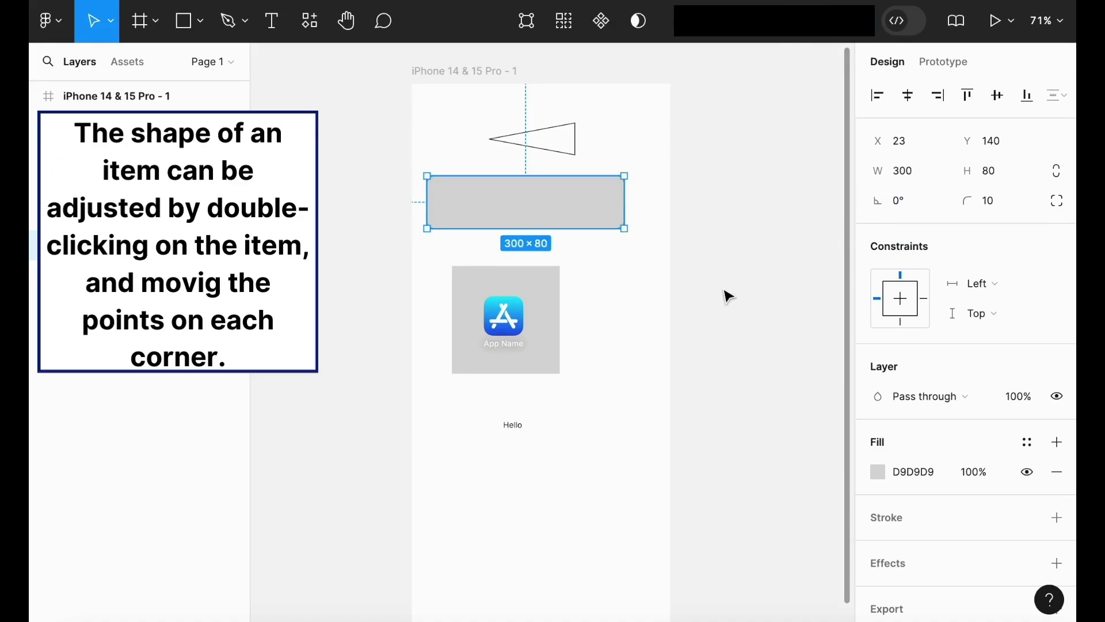
pyautogui.click(725, 294)
pyautogui.click(469, 201)
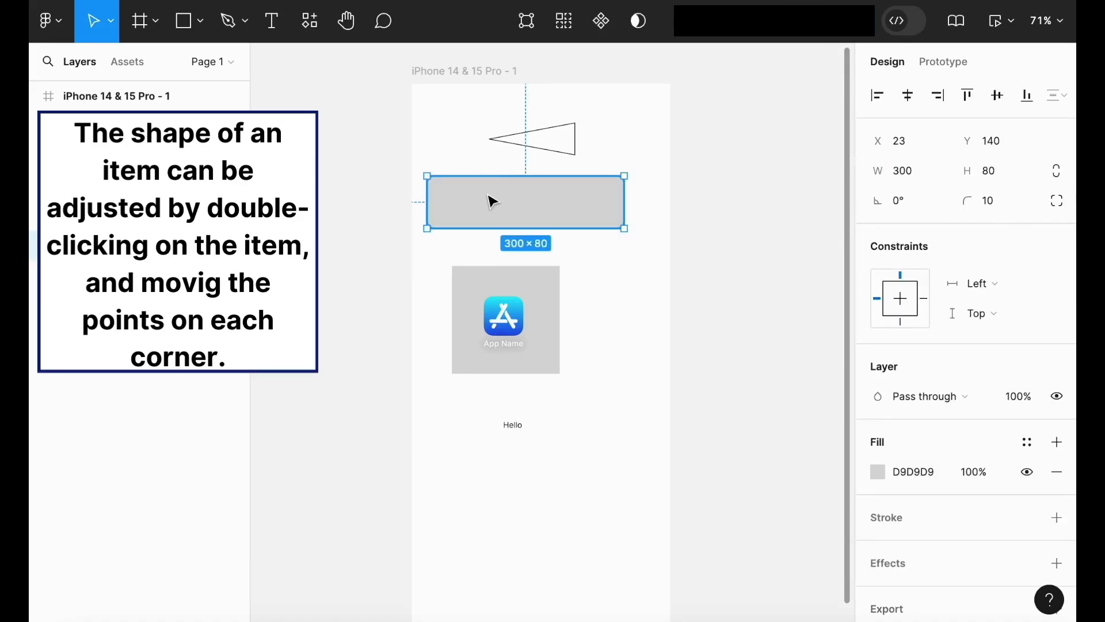
pyautogui.doubleClick(492, 202)
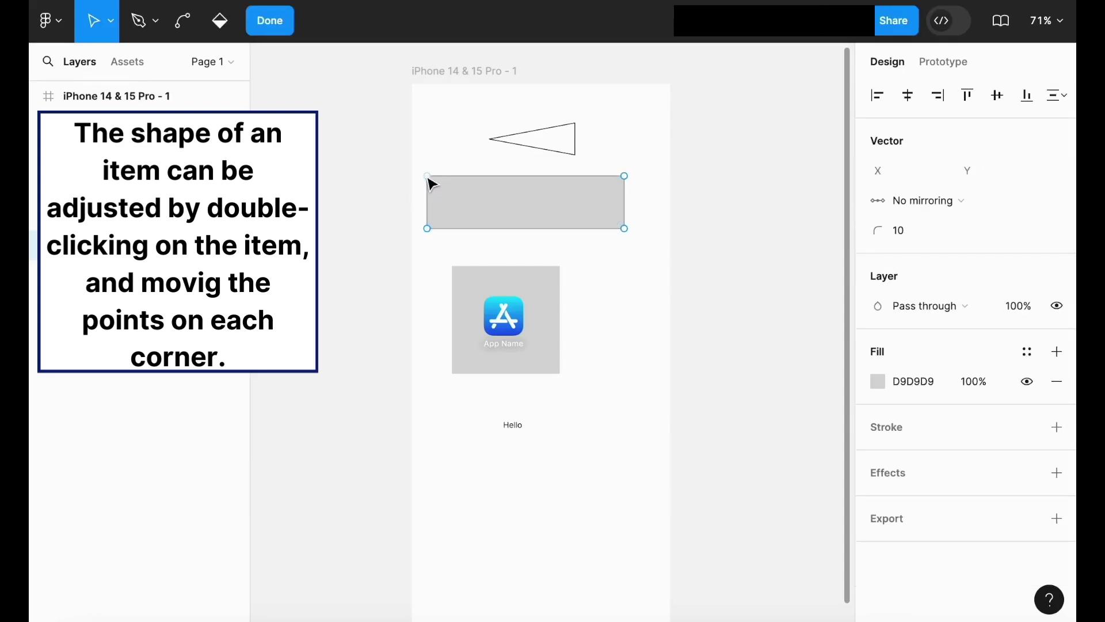
pyautogui.moveTo(427, 179); pyautogui.dragTo(535, 201)
pyautogui.moveTo(428, 228)
pyautogui.mouseDown()
pyautogui.moveTo(591, 232)
pyautogui.moveTo(538, 238)
pyautogui.mouseUp()
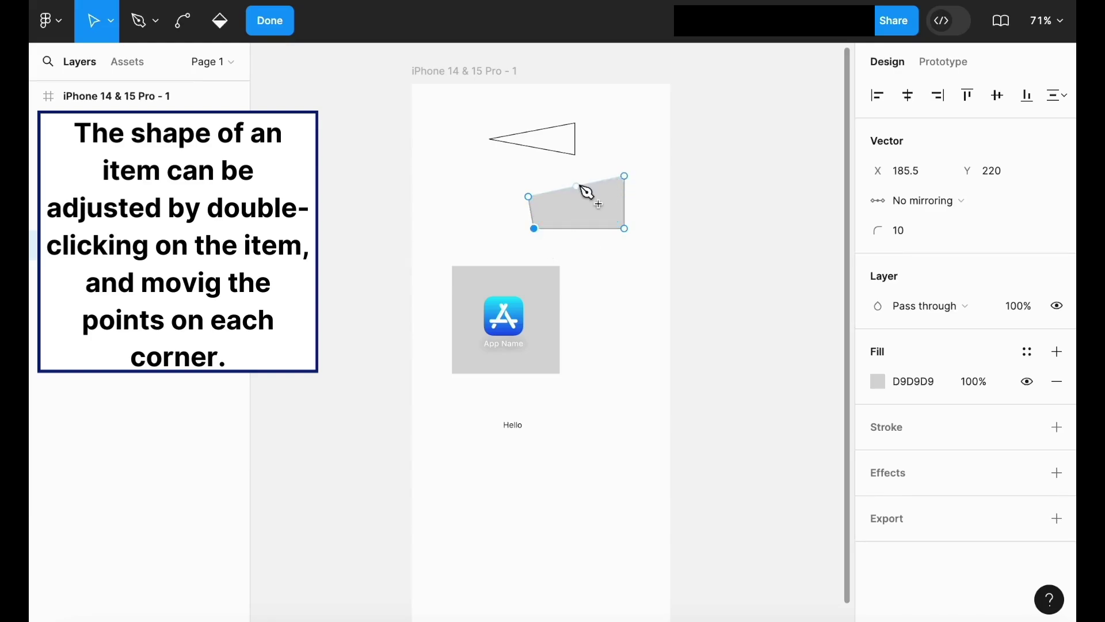
pyautogui.moveTo(581, 189); pyautogui.dragTo(589, 213)
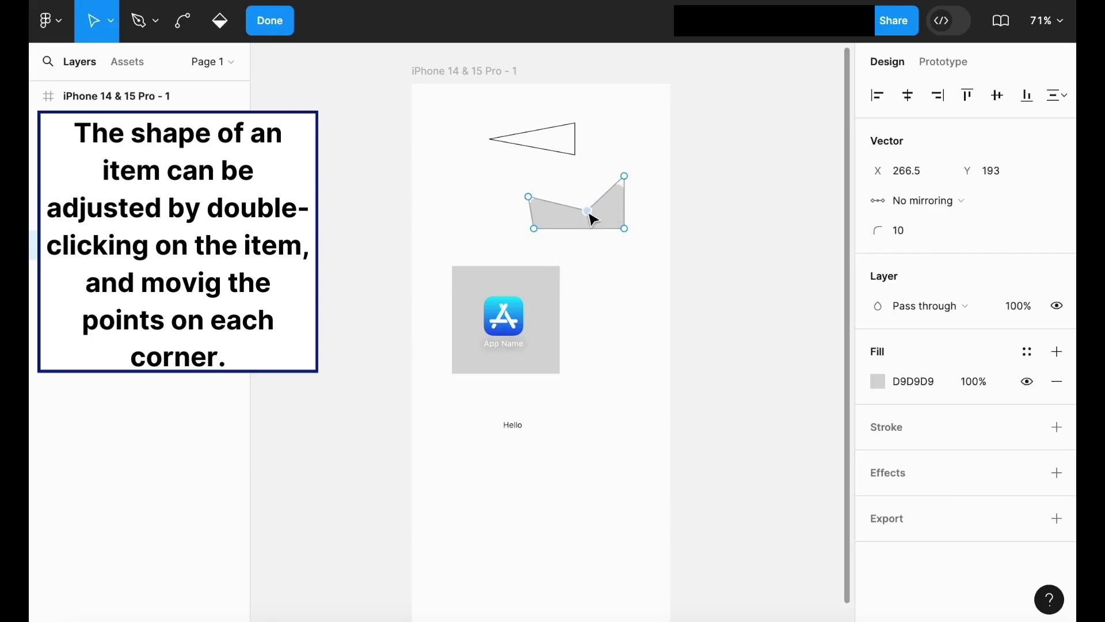
pyautogui.moveTo(580, 230)
pyautogui.mouseDown()
pyautogui.moveTo(579, 239)
pyautogui.moveTo(552, 218)
pyautogui.mouseUp()
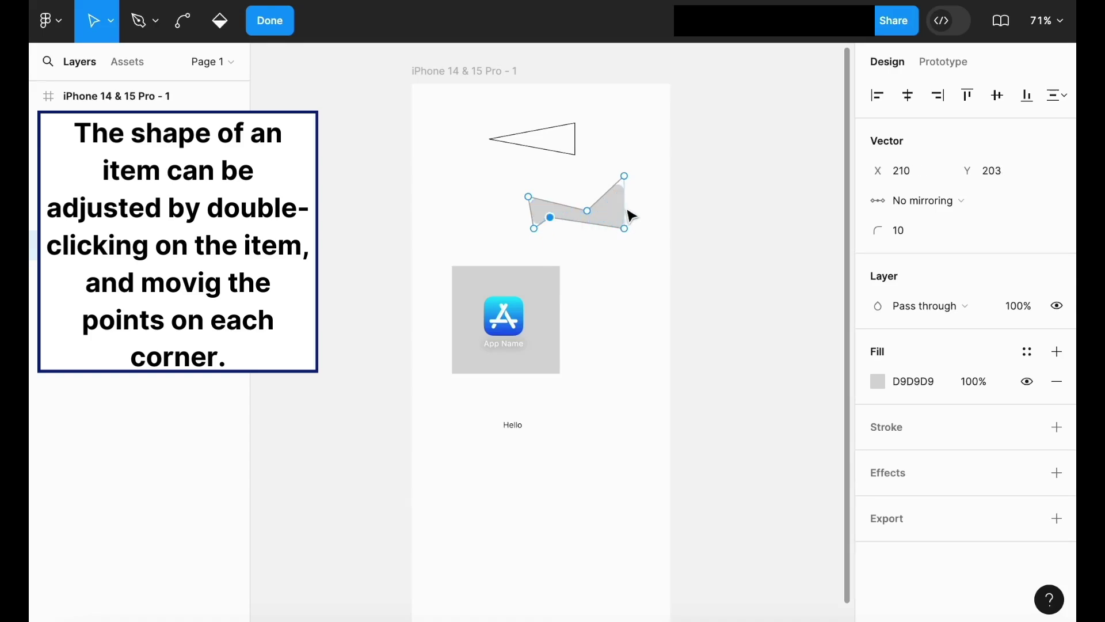
pyautogui.click(629, 301)
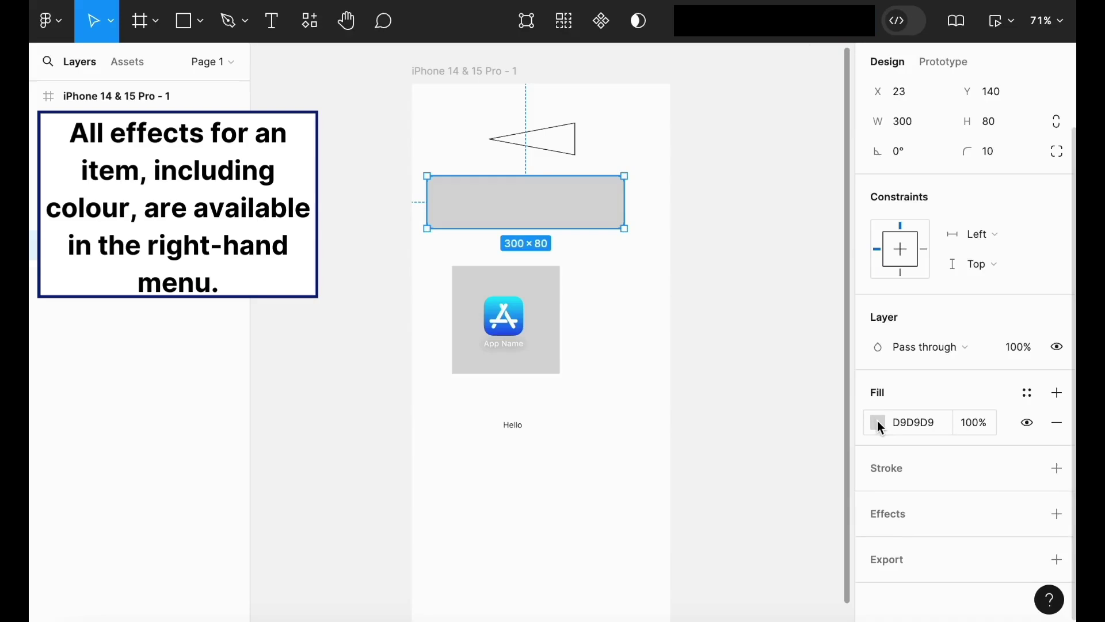
pyautogui.click(878, 422)
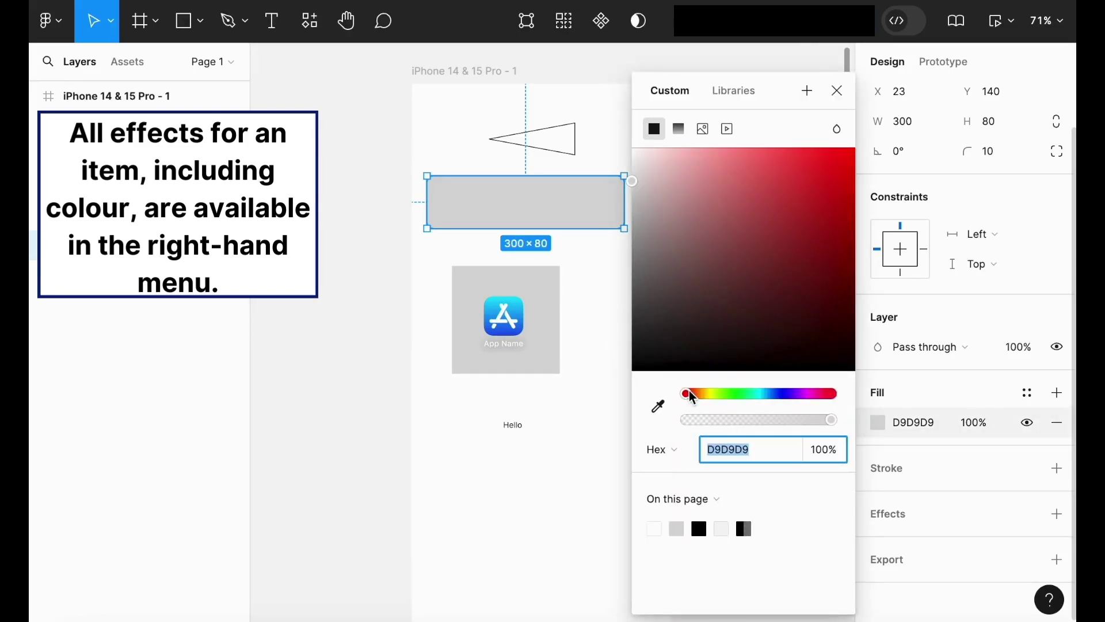
pyautogui.click(636, 174)
pyautogui.moveTo(660, 182)
pyautogui.mouseDown()
pyautogui.moveTo(769, 187)
pyautogui.moveTo(629, 192)
pyautogui.mouseUp()
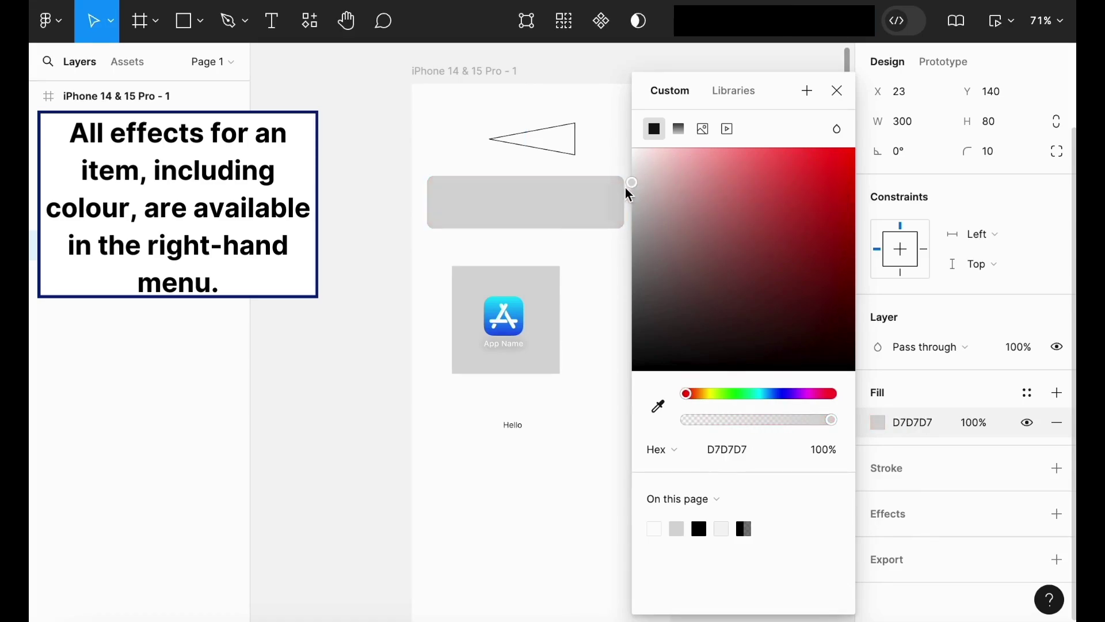
pyautogui.moveTo(629, 195)
pyautogui.mouseDown()
pyautogui.moveTo(816, 191)
pyautogui.moveTo(767, 204)
pyautogui.moveTo(636, 201)
pyautogui.mouseUp()
pyautogui.hotkey('ctrl', 'z')
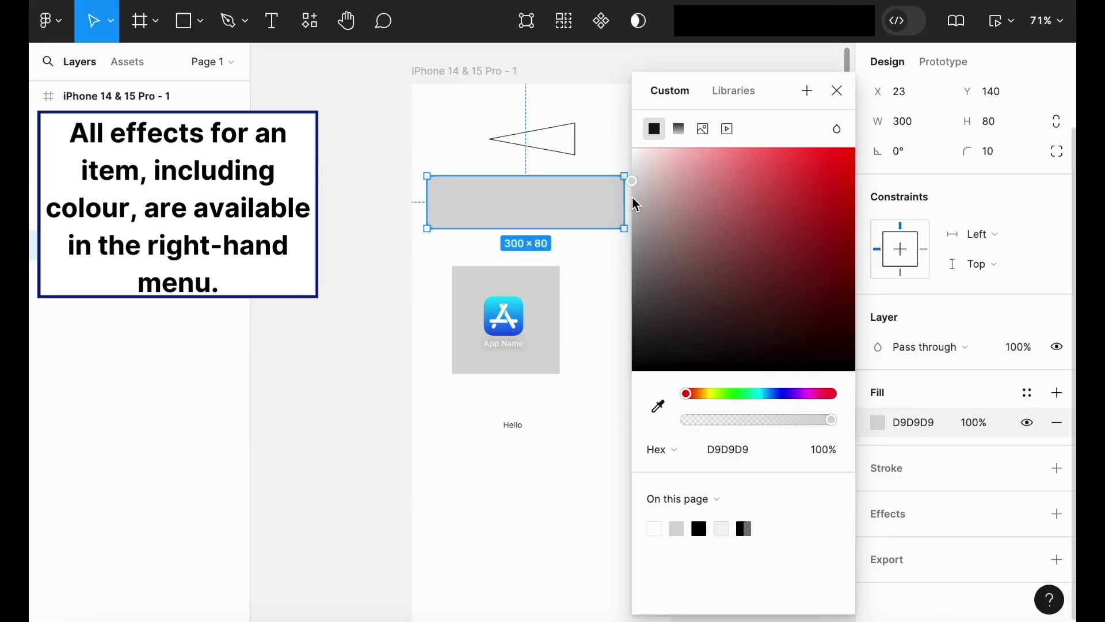
pyautogui.click(842, 94)
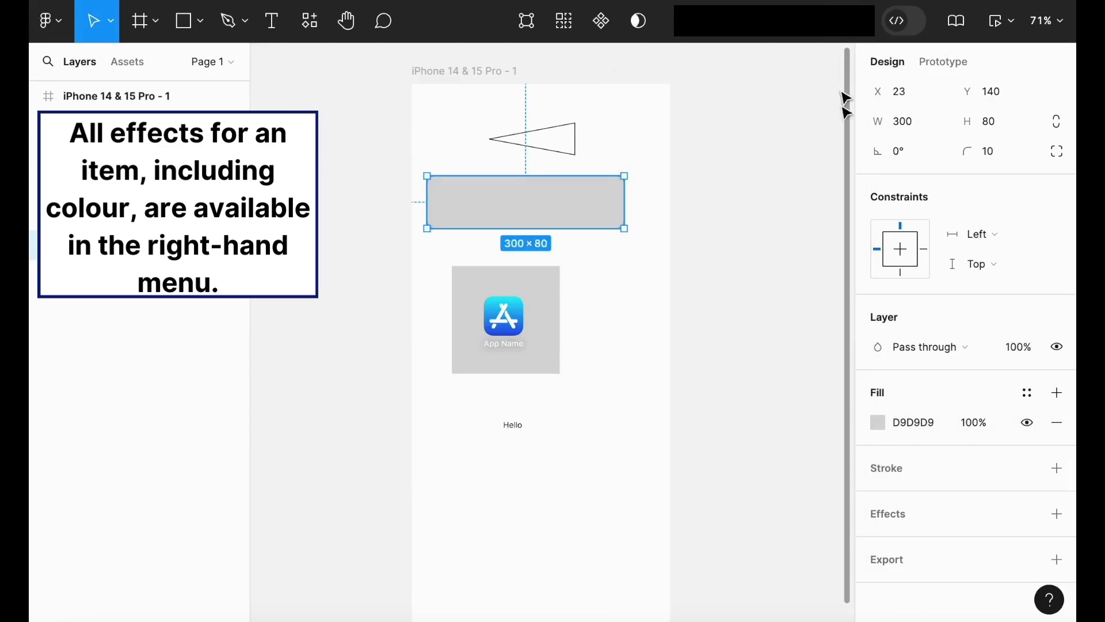
# Step: Add a black stroke and try Center, Inside and Outside positions, ending on Outside
pyautogui.click(1058, 470)
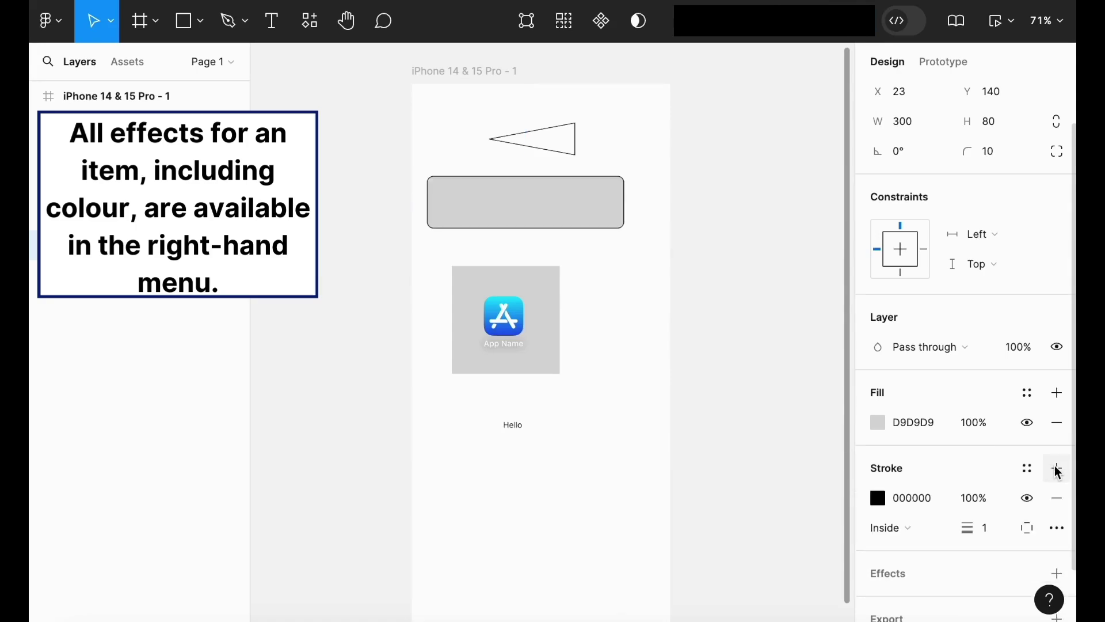
pyautogui.click(892, 528)
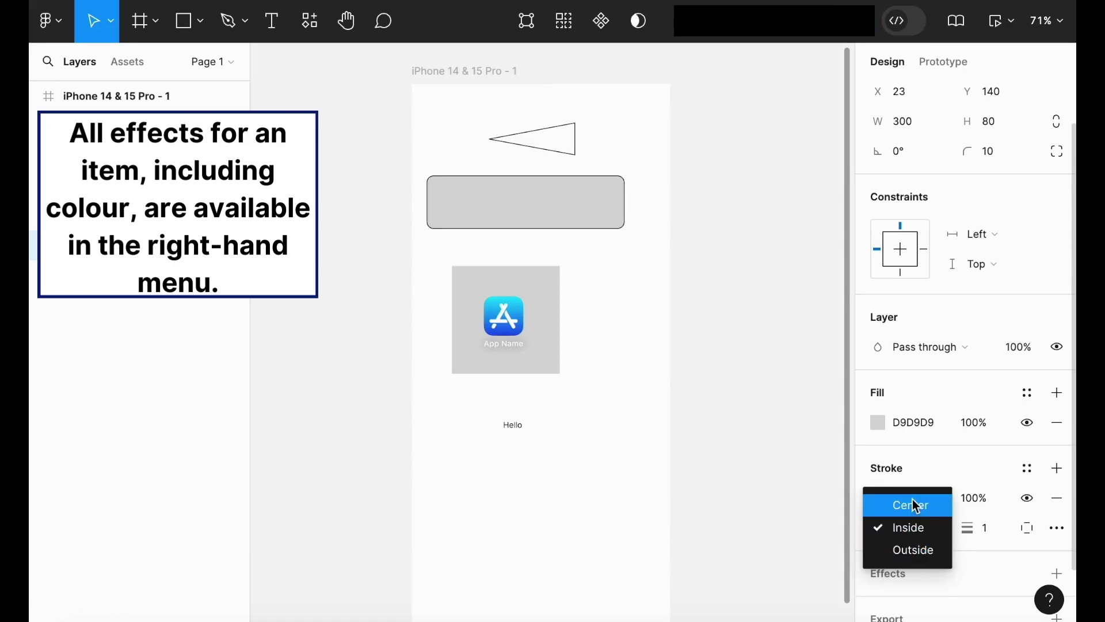
pyautogui.click(916, 505)
pyautogui.click(896, 525)
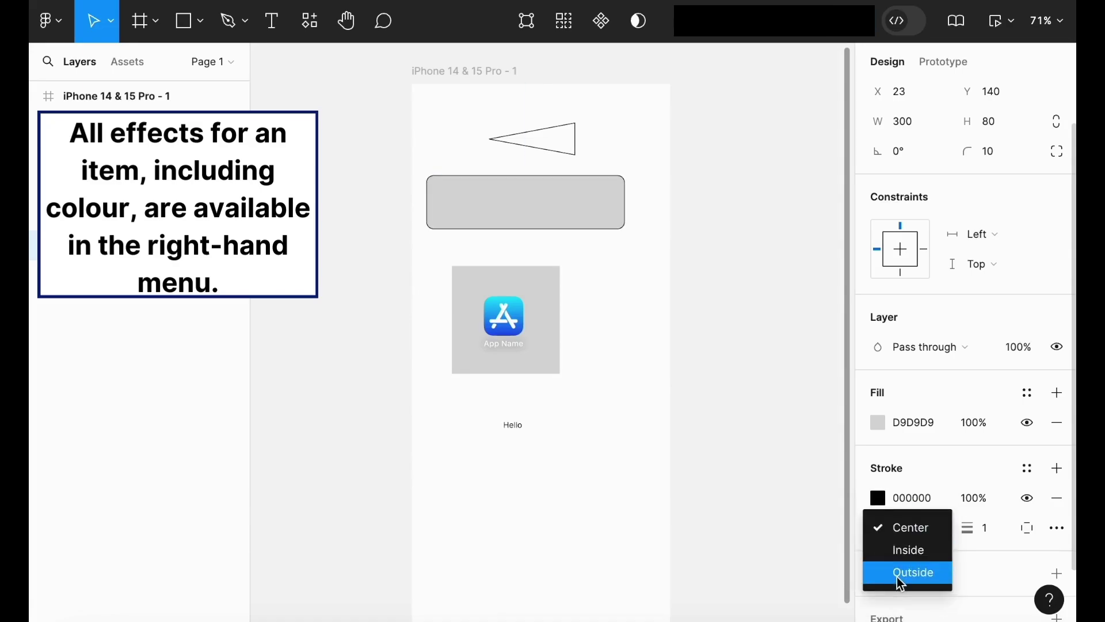
pyautogui.click(897, 577)
pyautogui.click(891, 526)
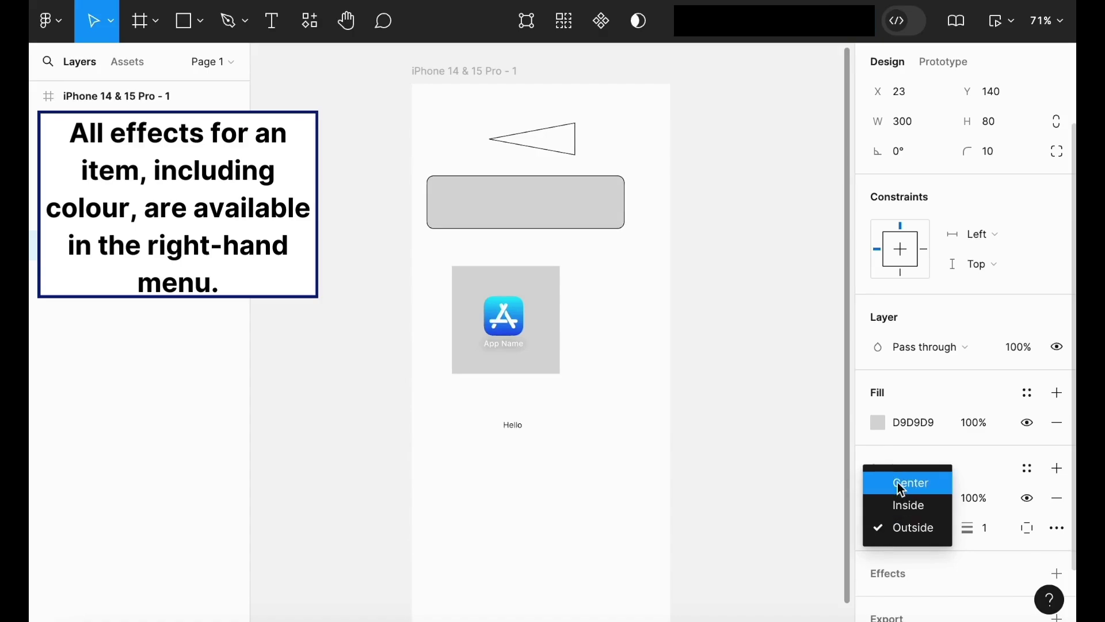
pyautogui.click(893, 508)
pyautogui.click(891, 528)
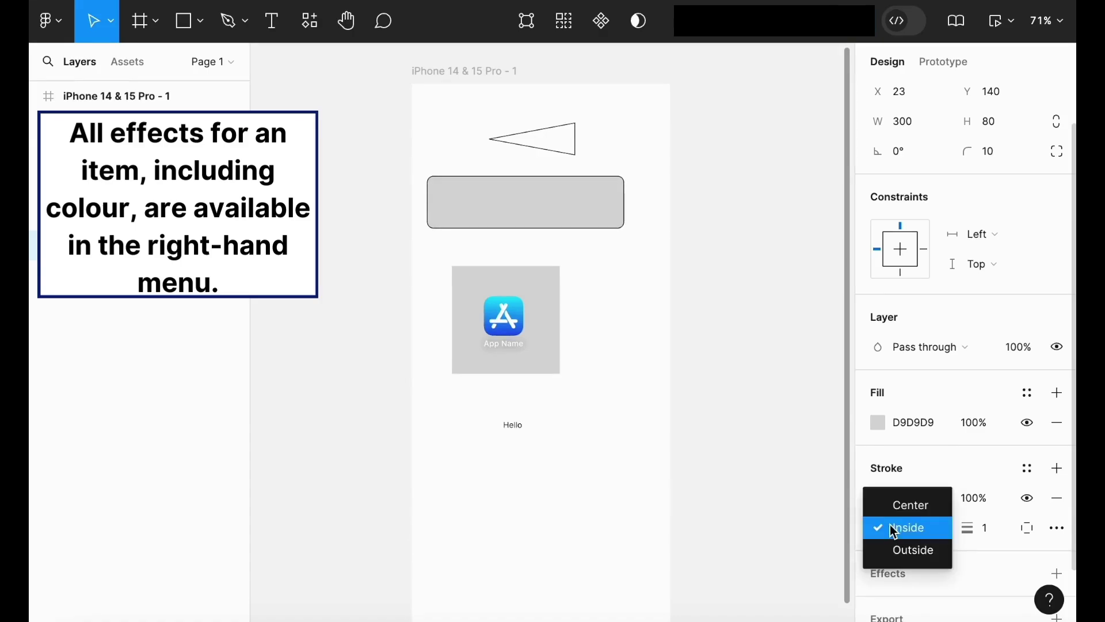
pyautogui.click(892, 506)
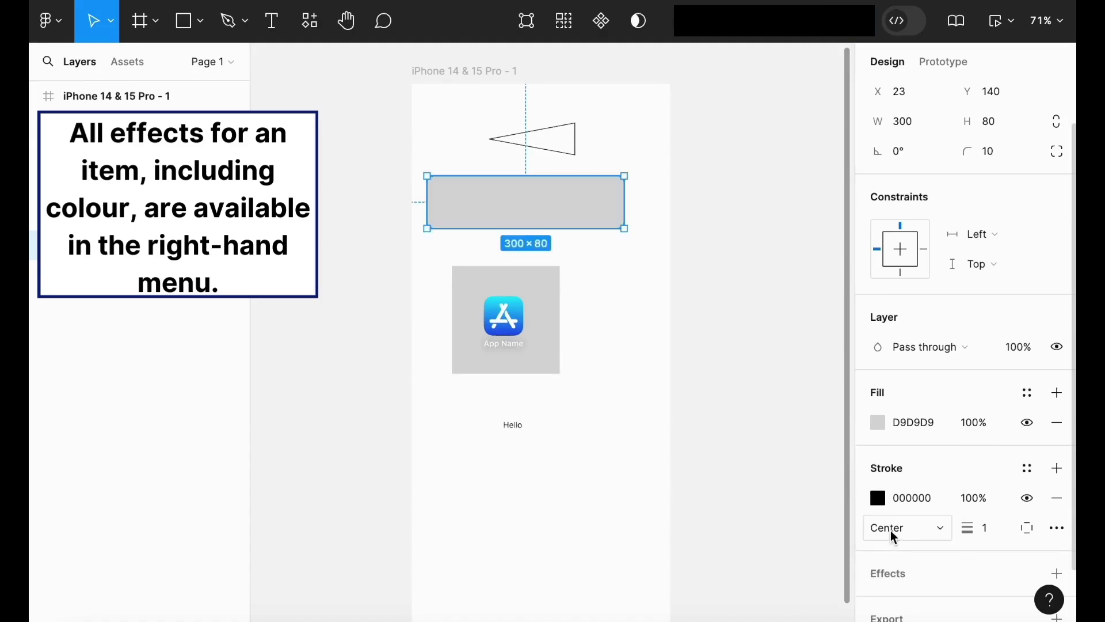
pyautogui.click(897, 530)
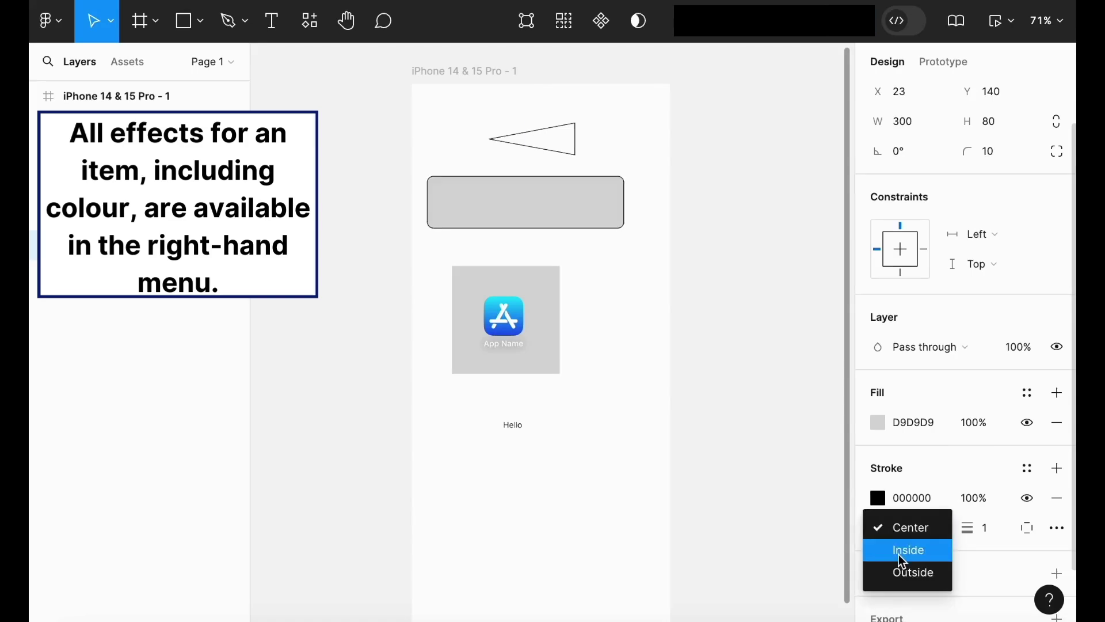
pyautogui.click(899, 550)
pyautogui.click(893, 528)
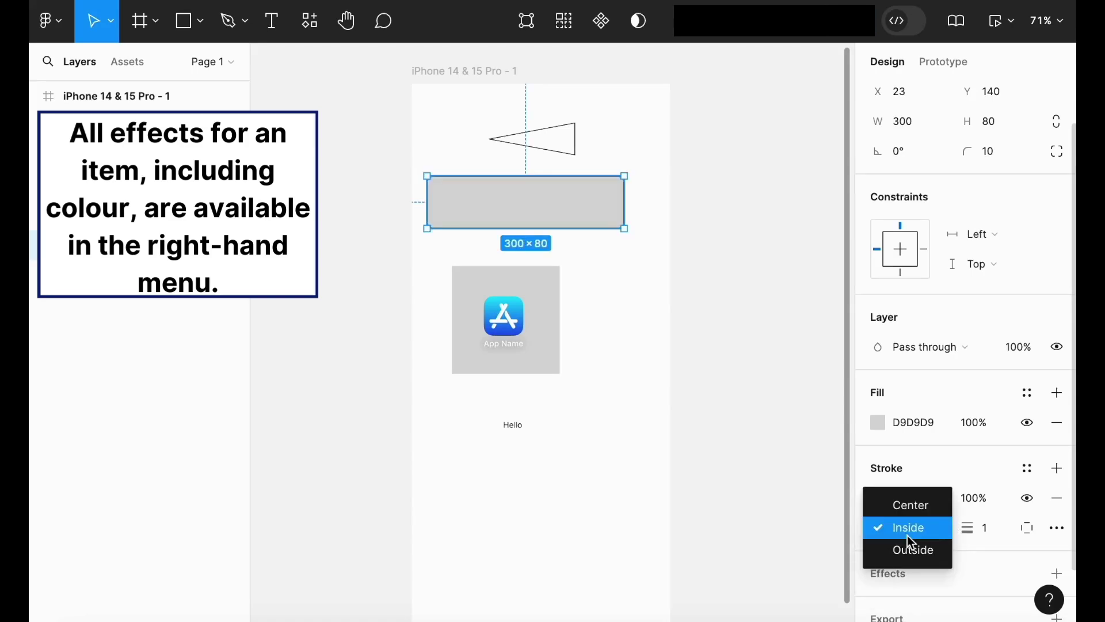
pyautogui.click(910, 560)
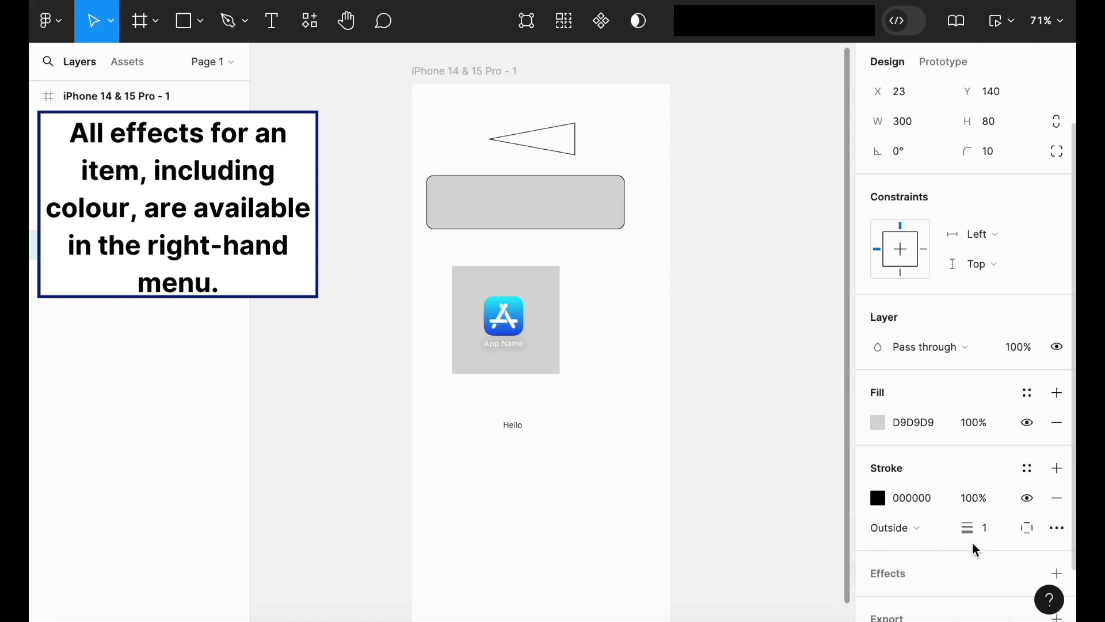
# Step: Set the stroke weight to 5, toggle its visibility, then delete the stroke
pyautogui.click(990, 535)
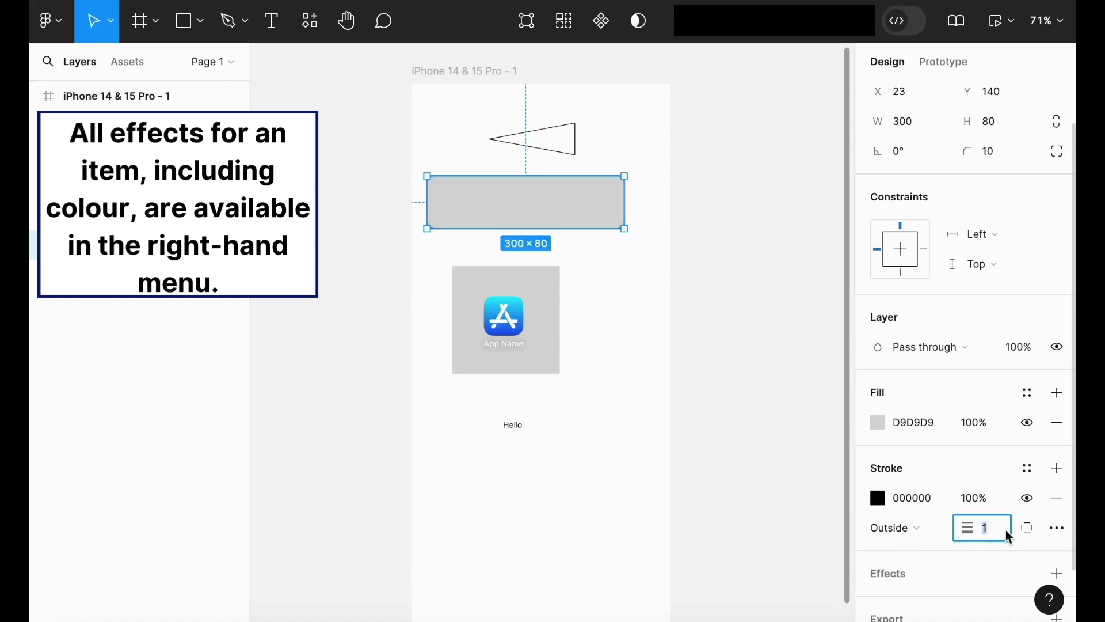
pyautogui.write('5')
pyautogui.press('Return')
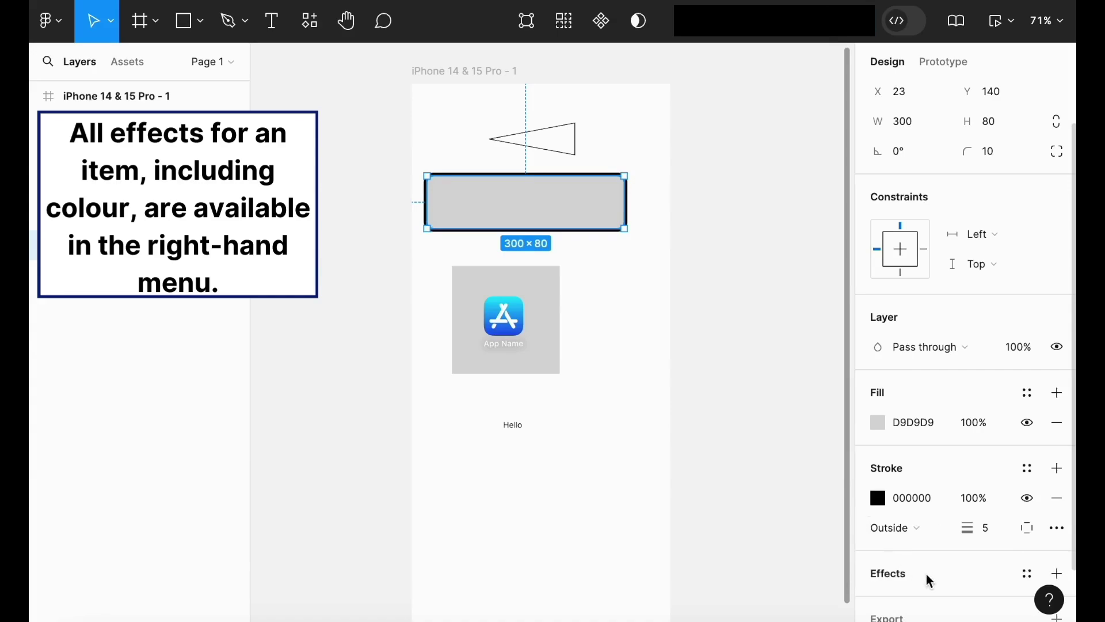
pyautogui.click(1027, 498)
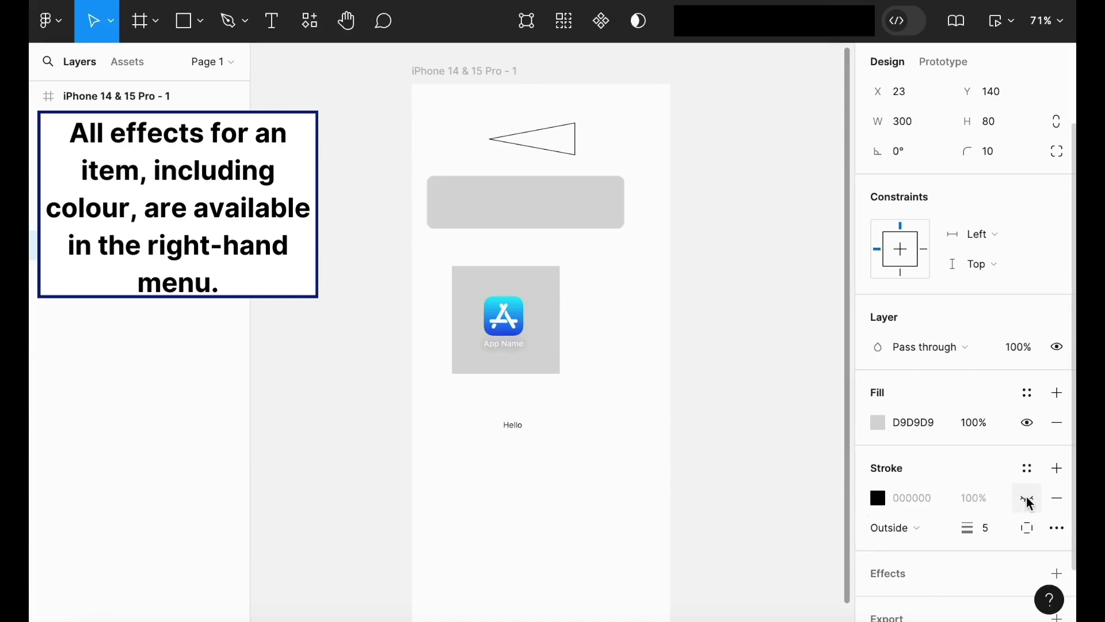
pyautogui.click(1029, 500)
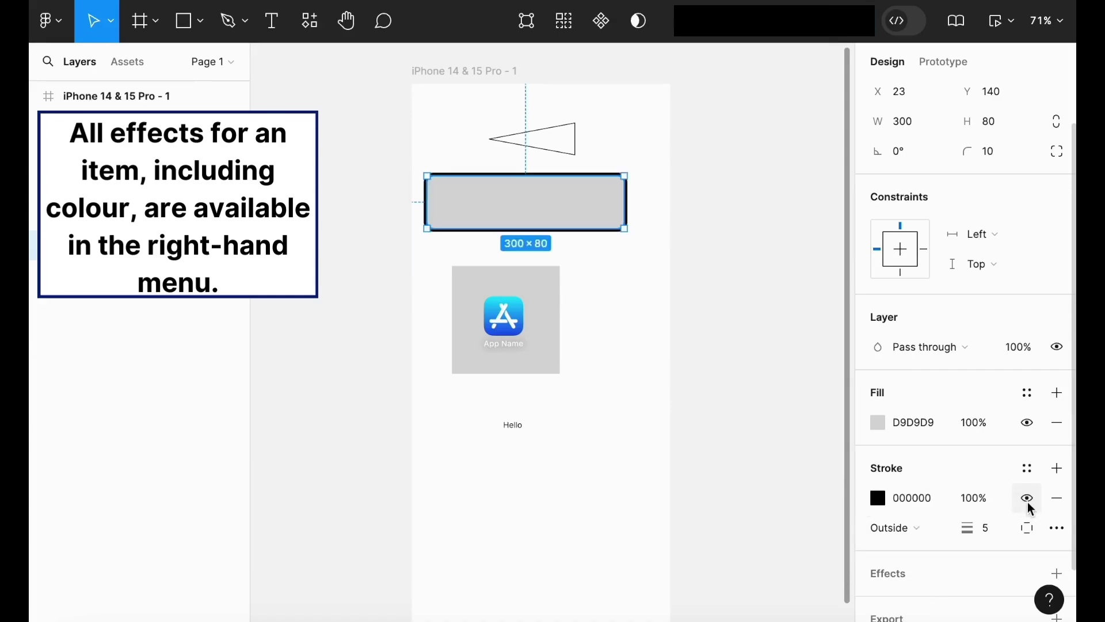
pyautogui.click(1058, 499)
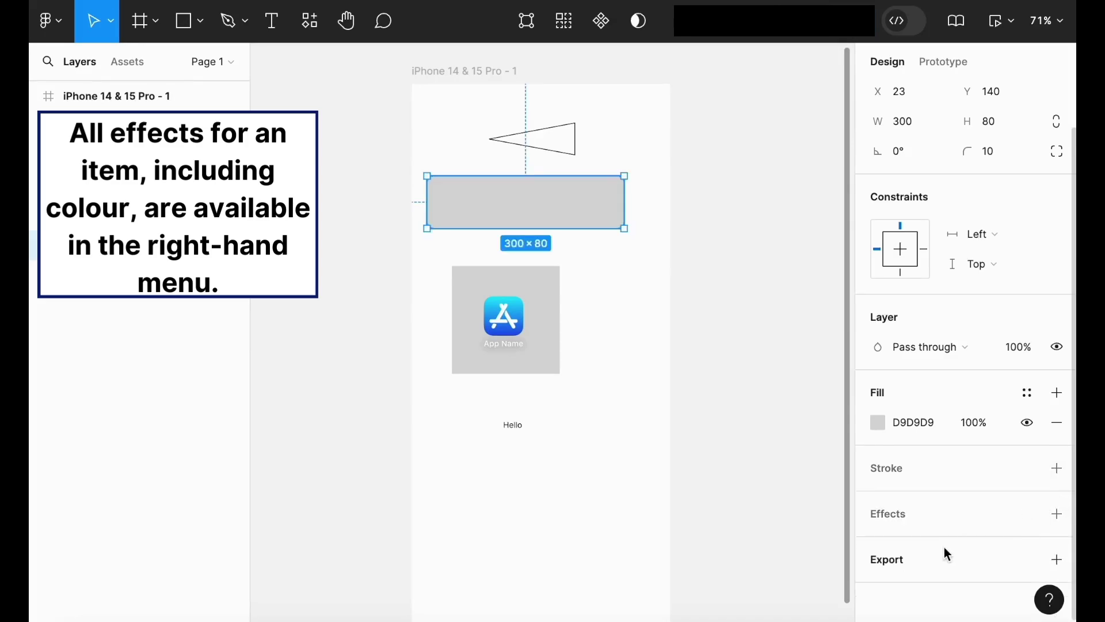
pyautogui.moveTo(887, 514)
pyautogui.click(1058, 513)
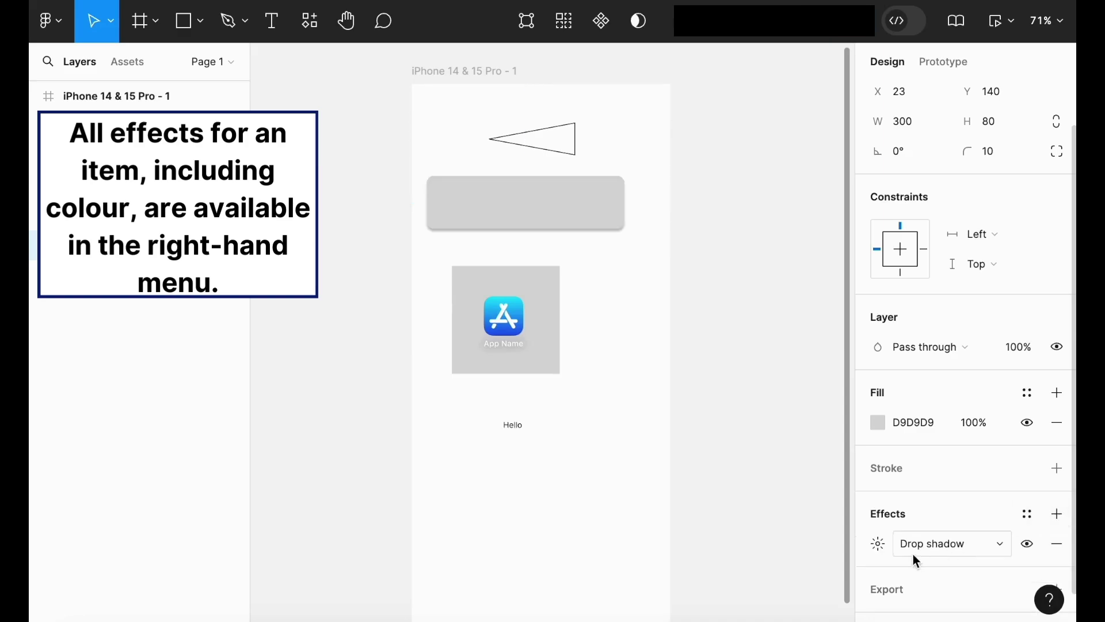
pyautogui.click(928, 547)
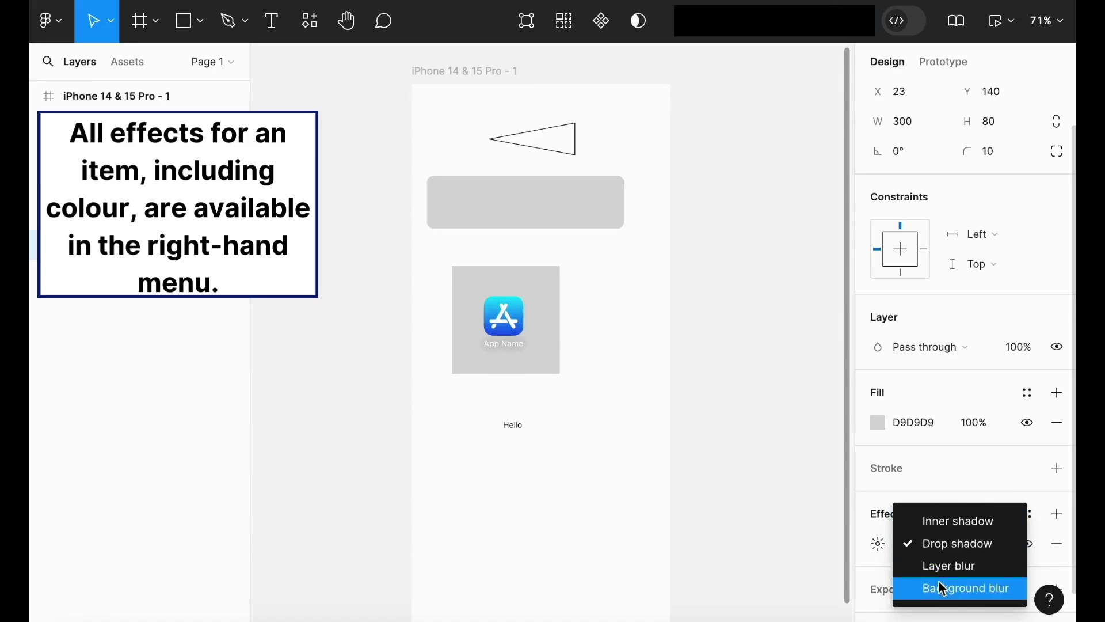
pyautogui.click(1050, 533)
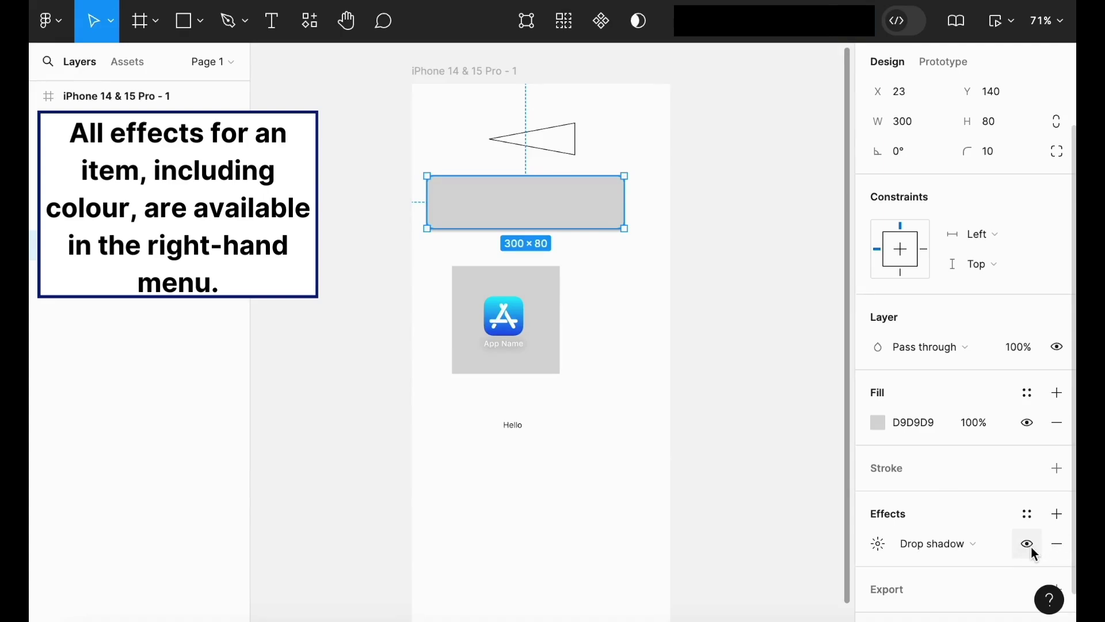
pyautogui.click(1064, 546)
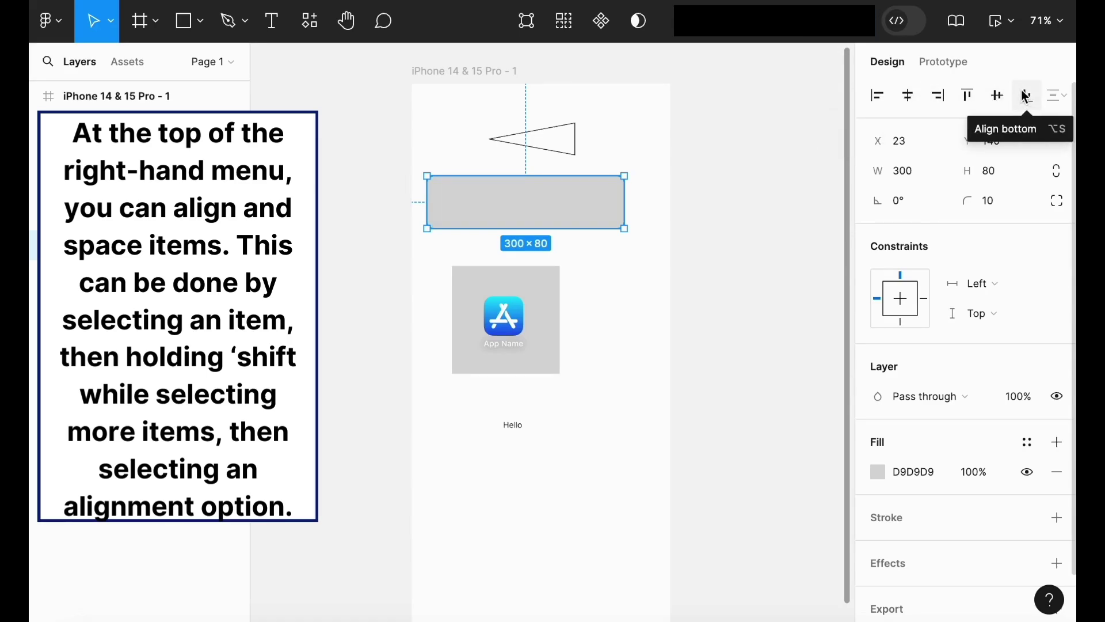
# Step: Align the App Store icon and grey square on their horizontal centers
pyautogui.click(739, 260)
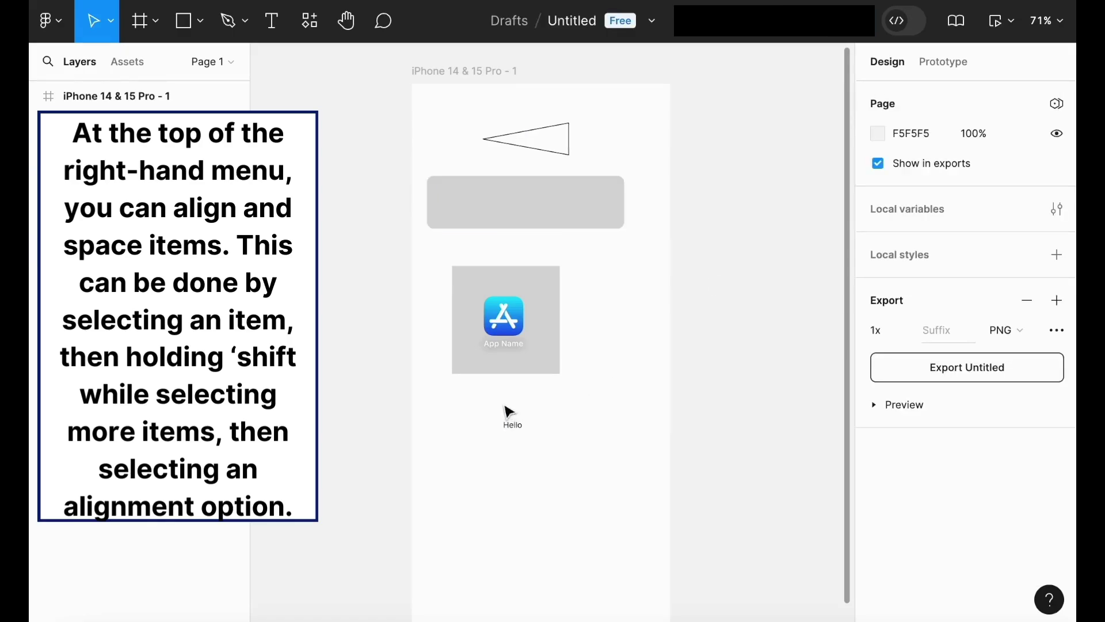
pyautogui.click(505, 332)
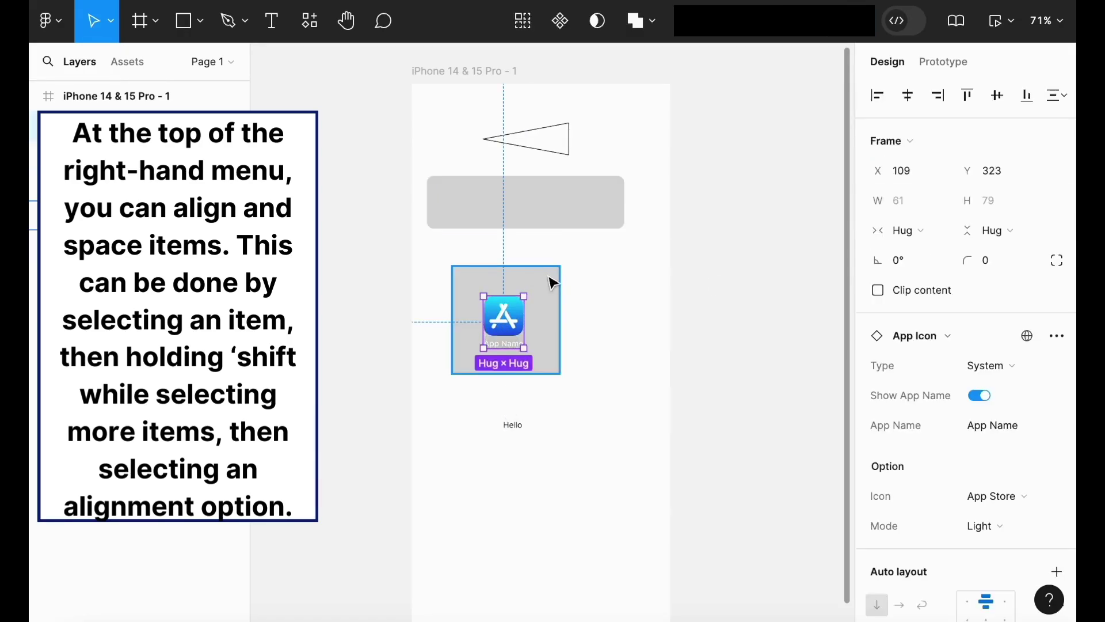
pyautogui.keyDown('shift'); pyautogui.click(552, 281); pyautogui.keyUp('shift')
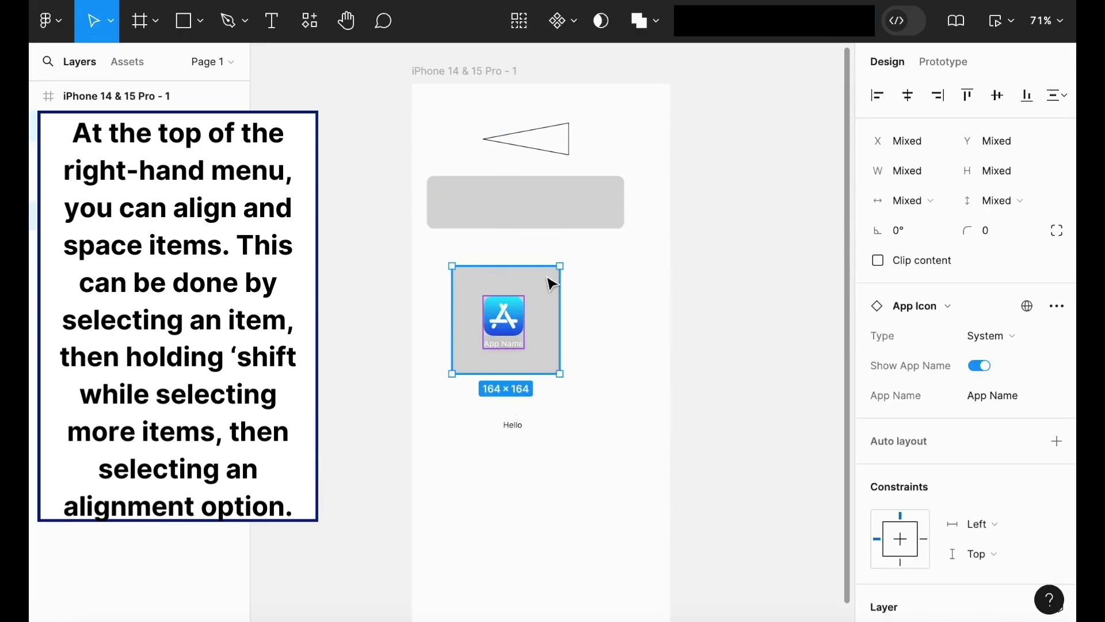
pyautogui.click(909, 95)
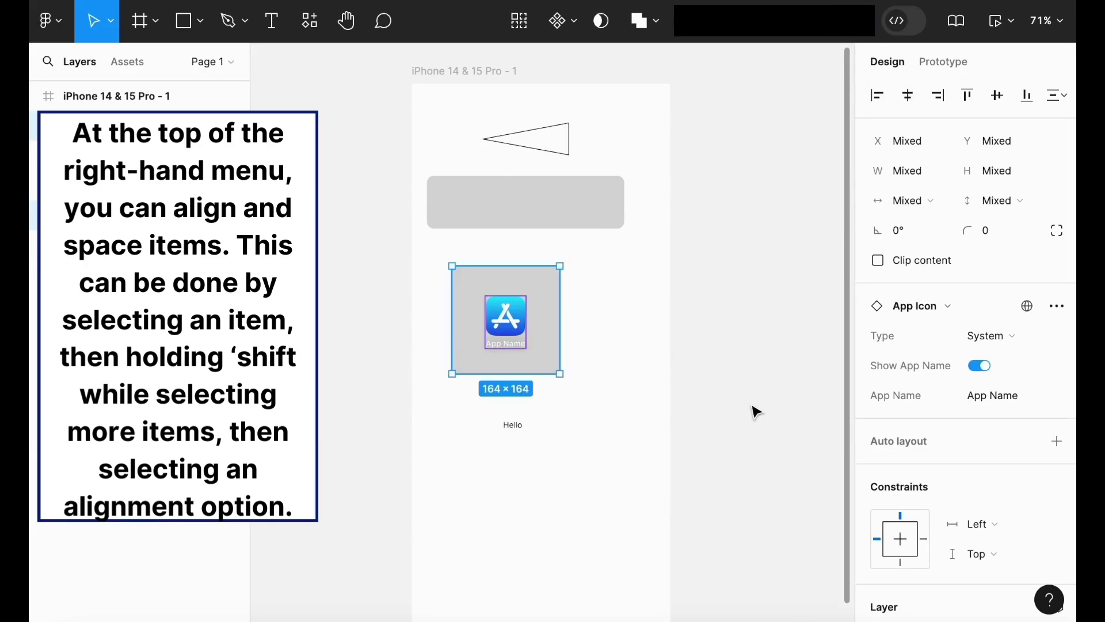
pyautogui.click(732, 462)
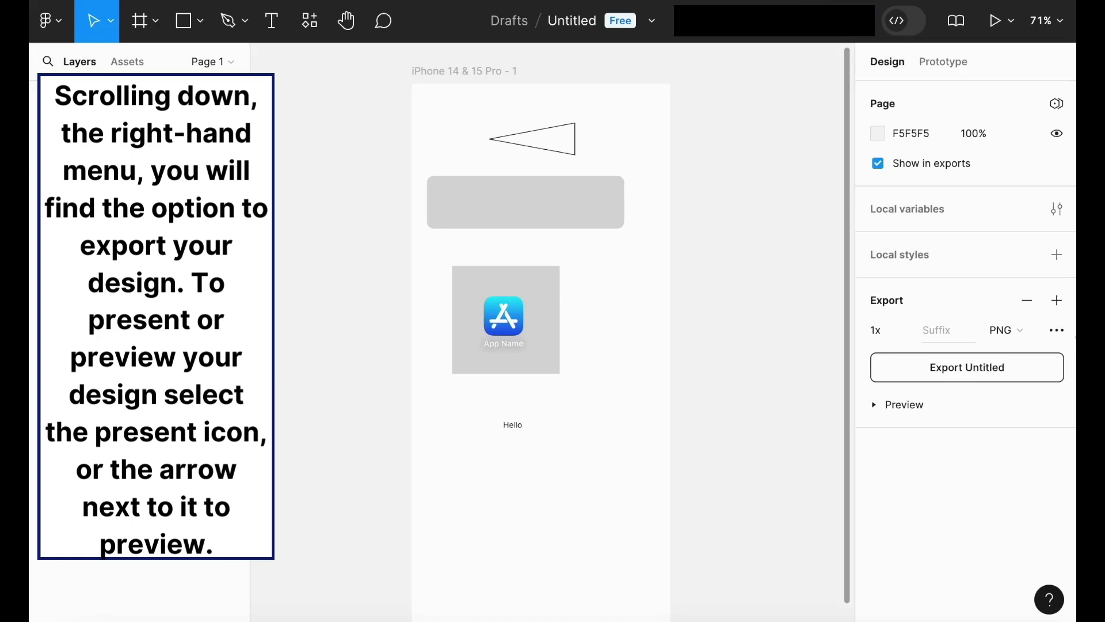
# Step: Briefly view the advanced export settings, then show the Present and Preview options
pyautogui.click(1060, 332)
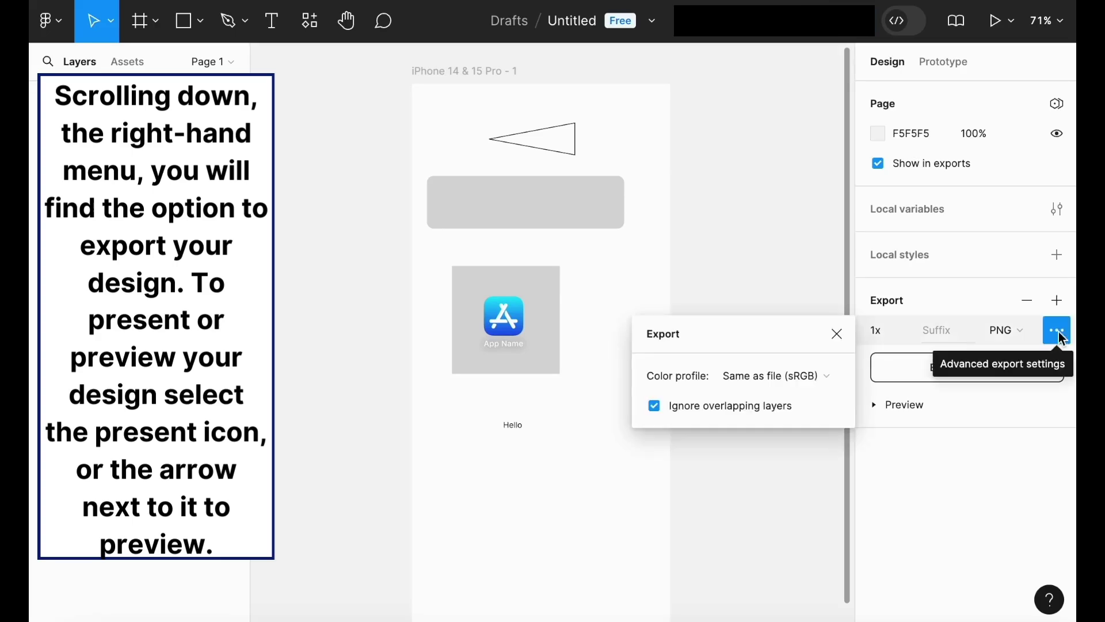
pyautogui.click(1058, 332)
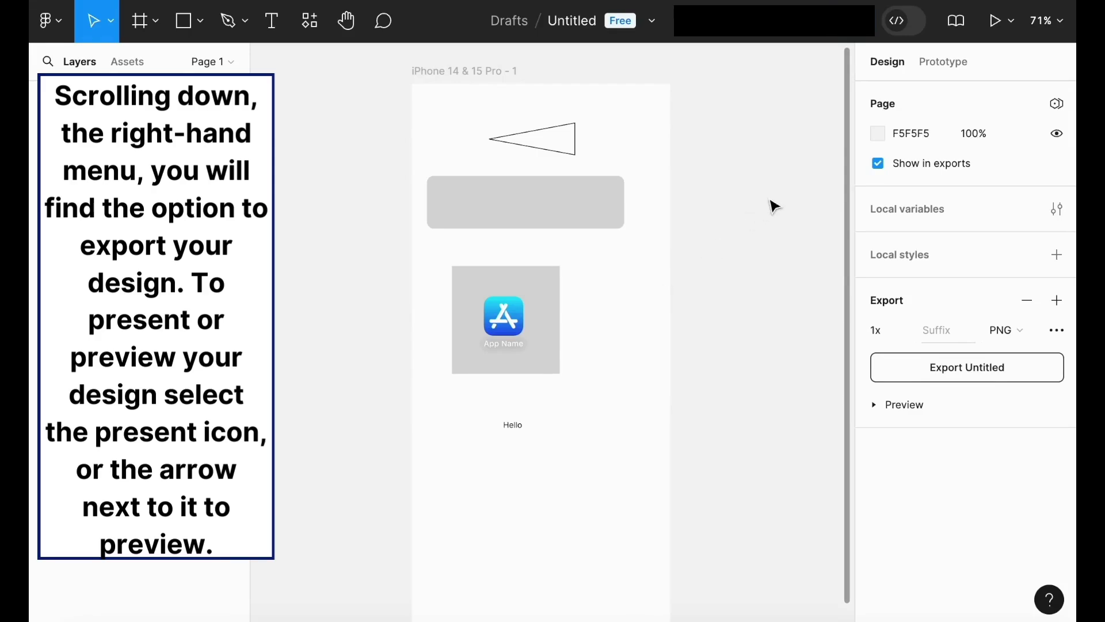
pyautogui.click(1010, 20)
pyautogui.moveTo(1009, 21)
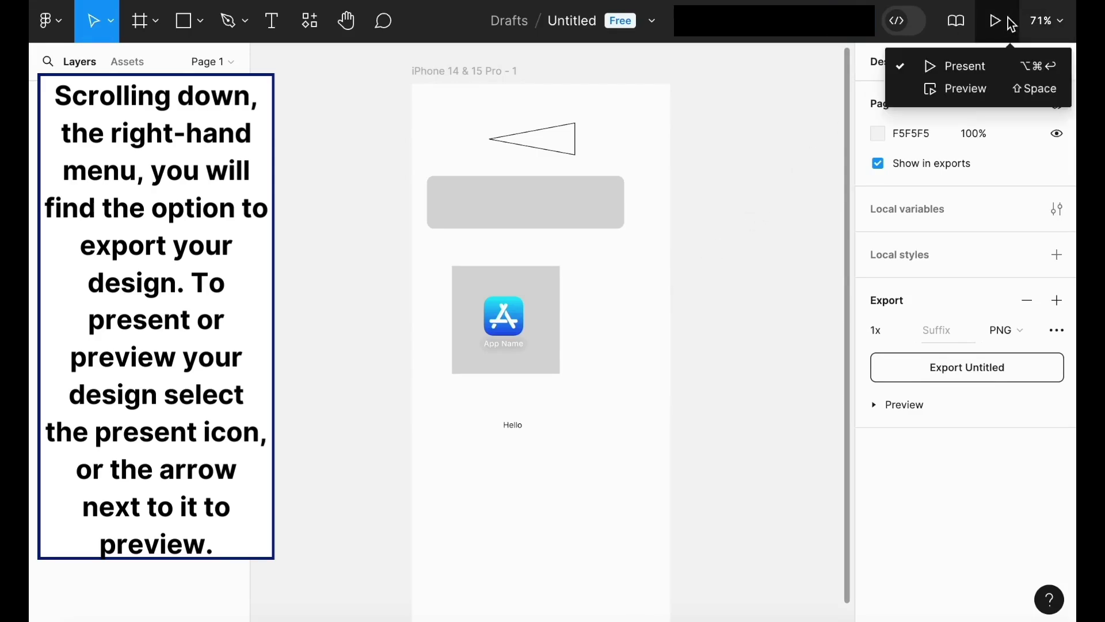
pyautogui.click(989, 74)
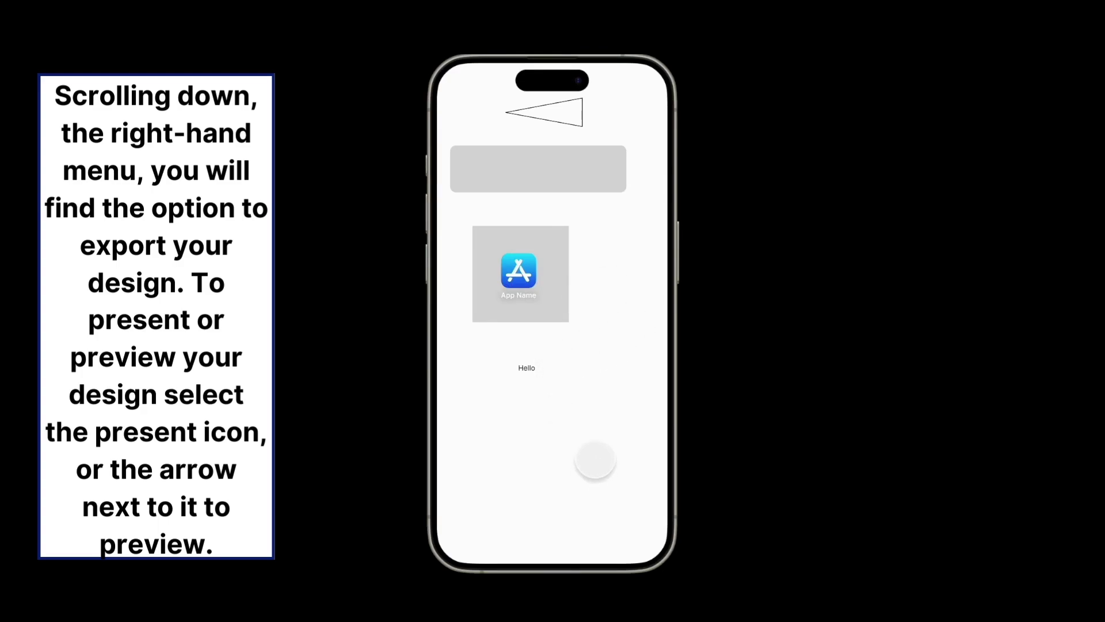
pyautogui.moveTo(553, 35)
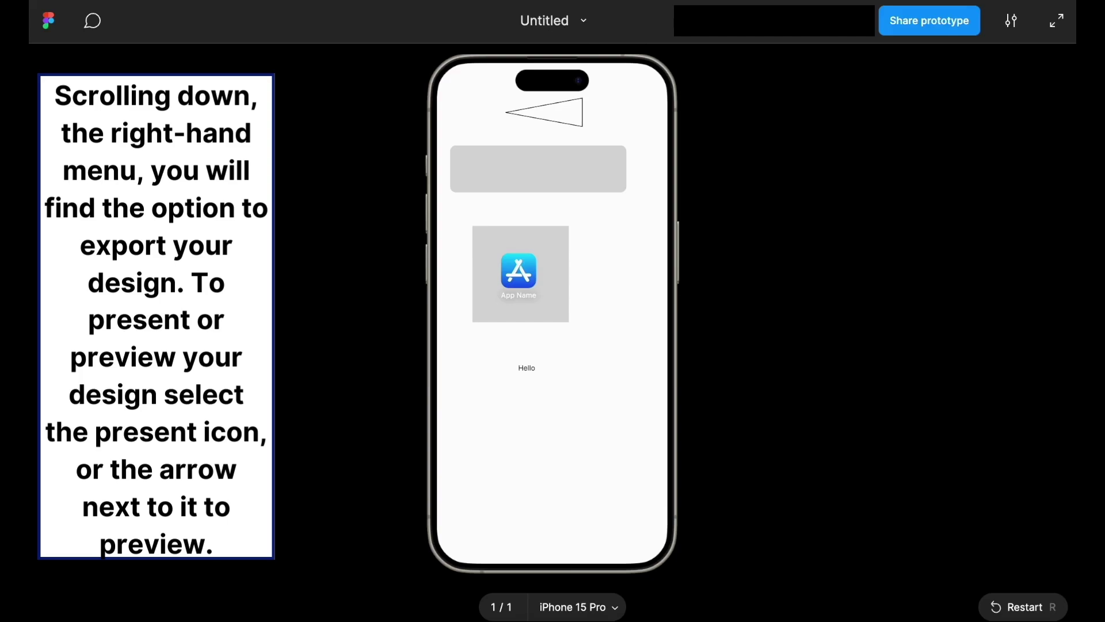
pyautogui.click(583, 20)
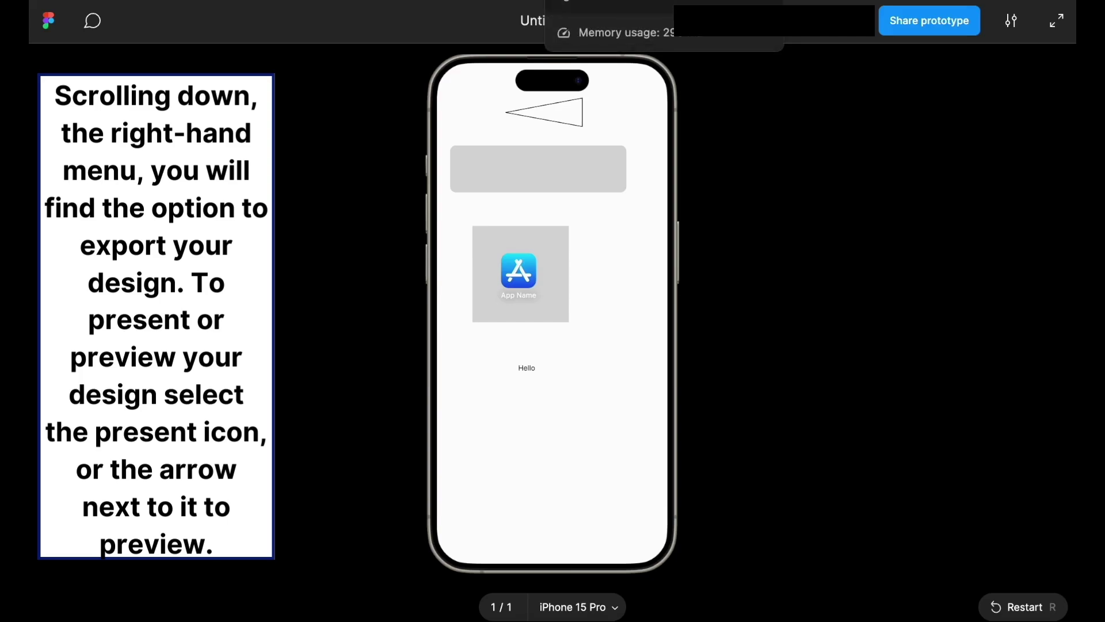
pyautogui.press('Escape')
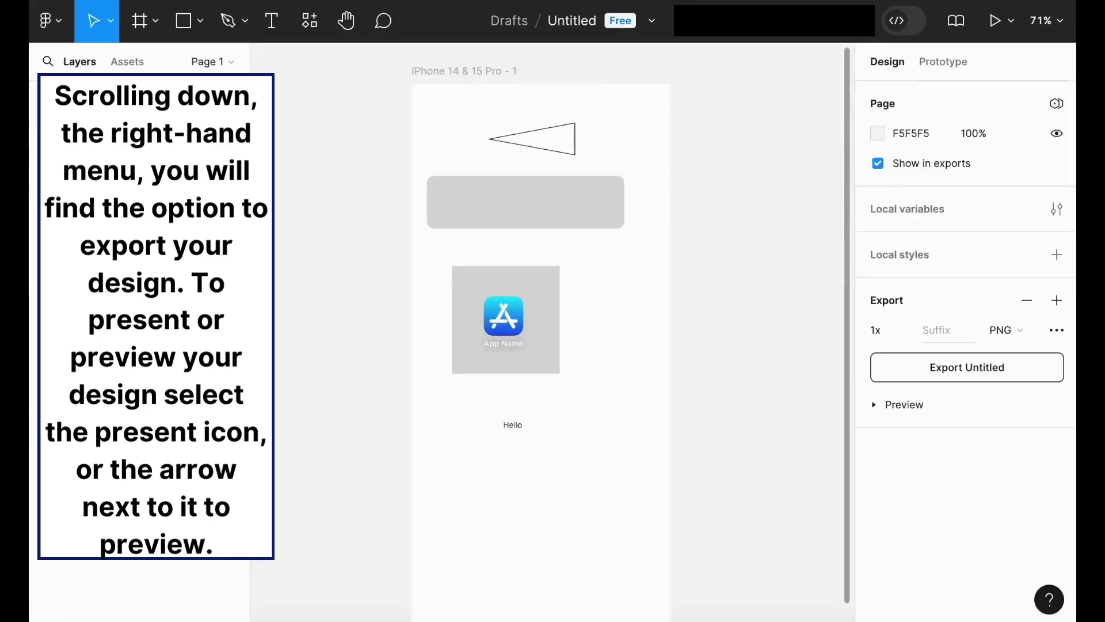
# Step: Launch Preview from the Present menu to see the design inside an iPhone frame
pyautogui.click(998, 20)
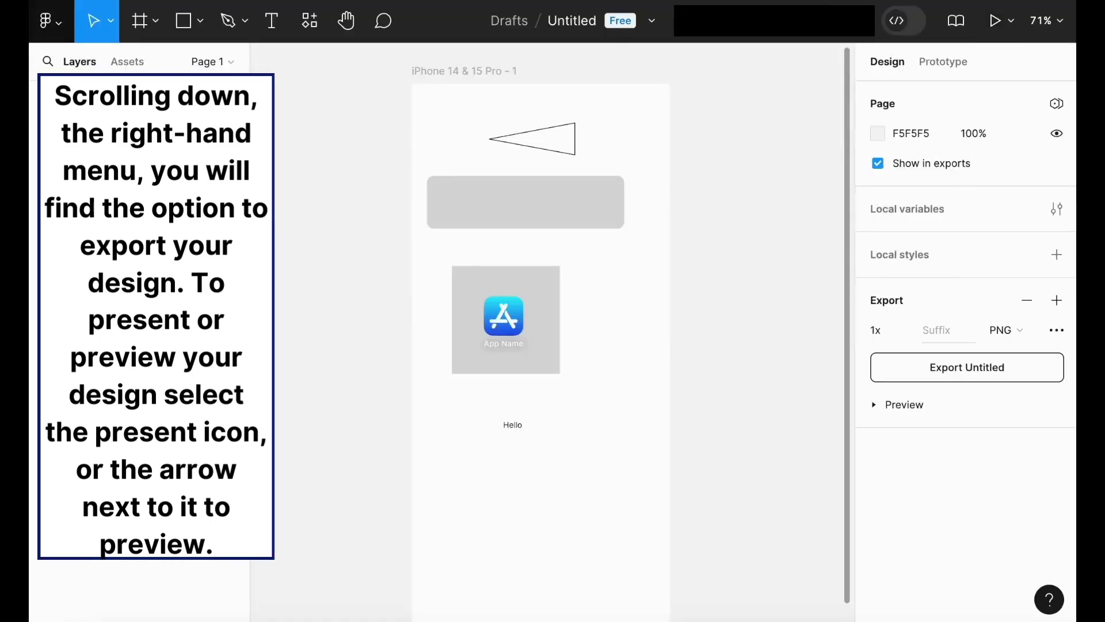
pyautogui.click(1012, 26)
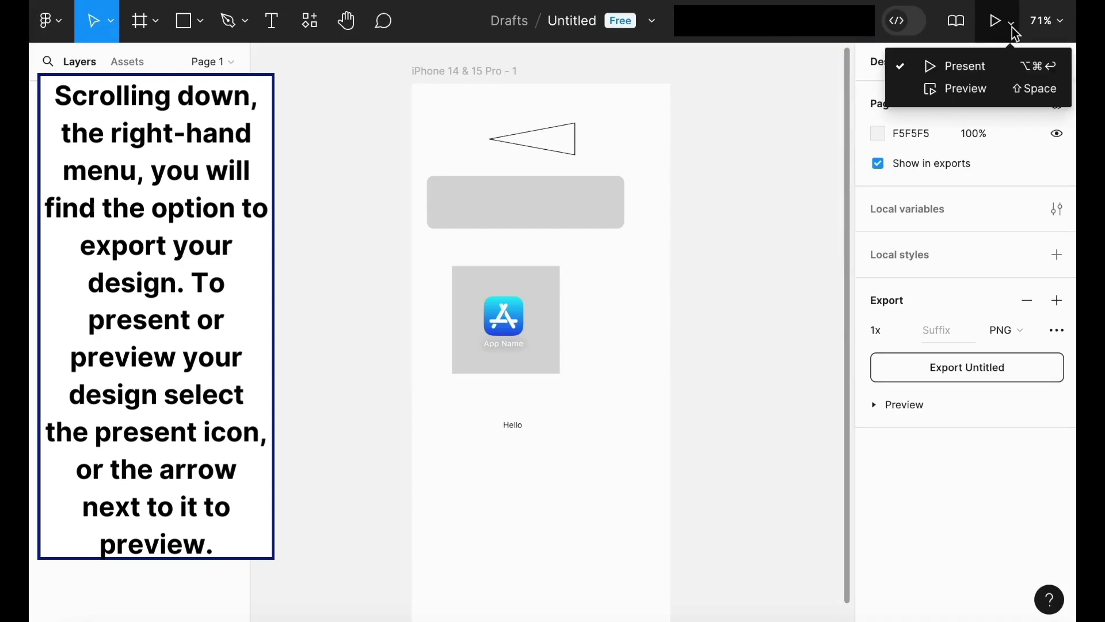
pyautogui.click(1007, 91)
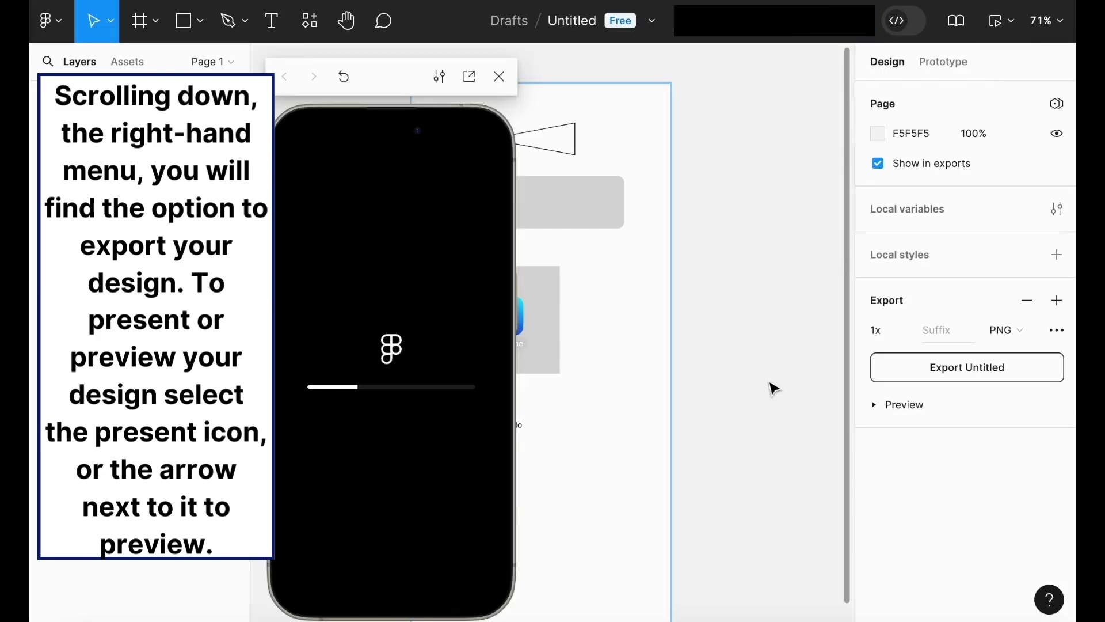